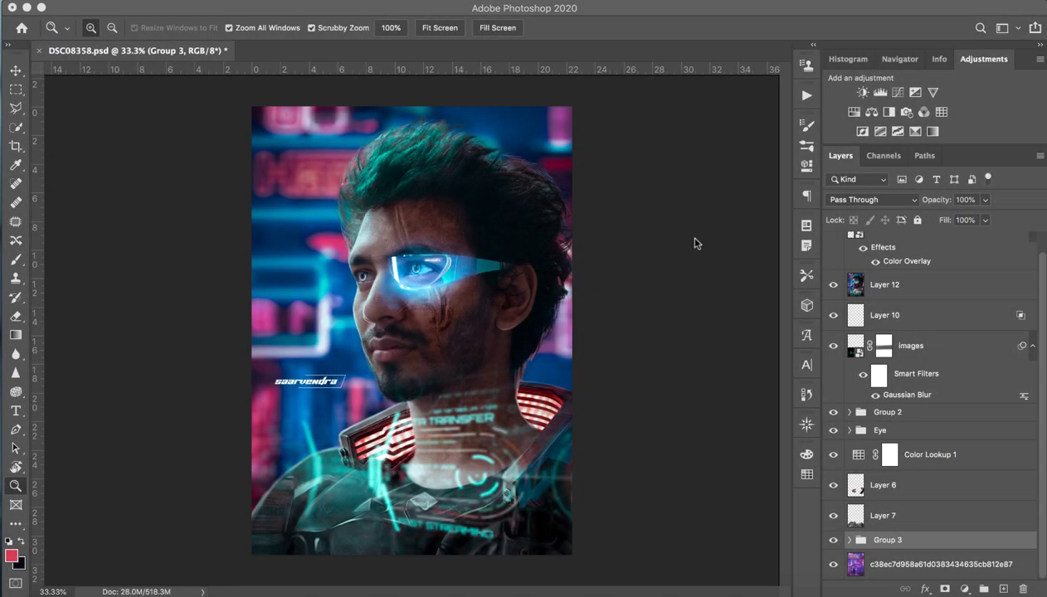
# - Quick-export the bottom background image layer as eye2.png into the Virtual Life folder
pyautogui.click(901, 566)
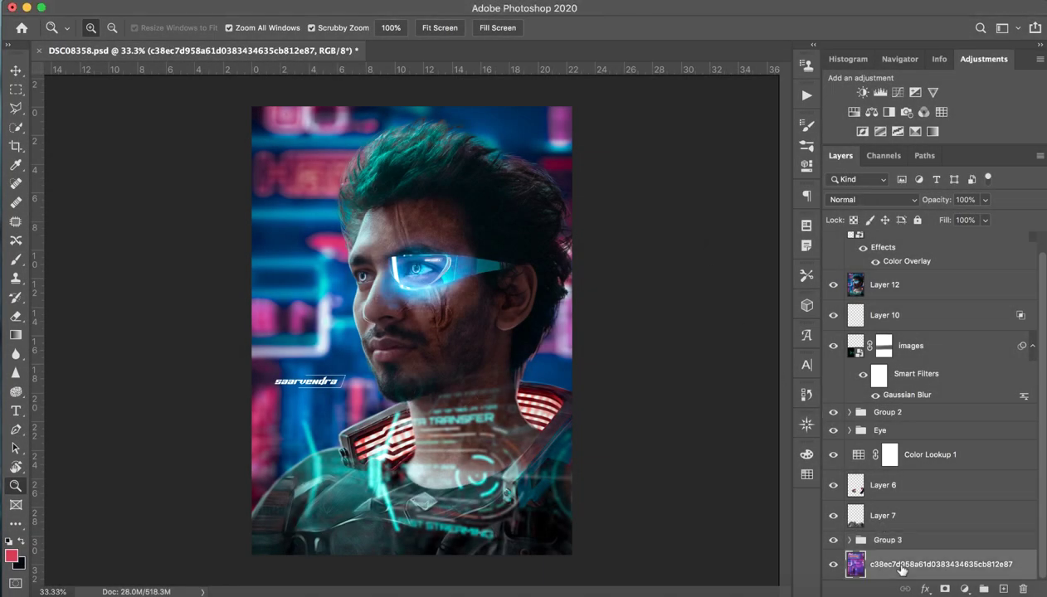
pyautogui.rightClick(901, 567)
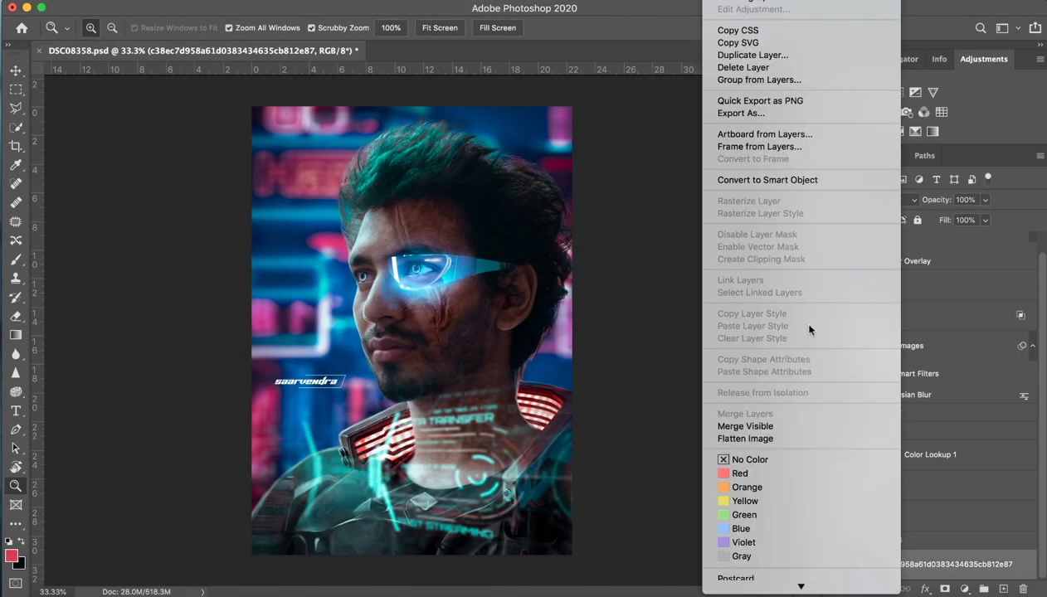
pyautogui.click(787, 103)
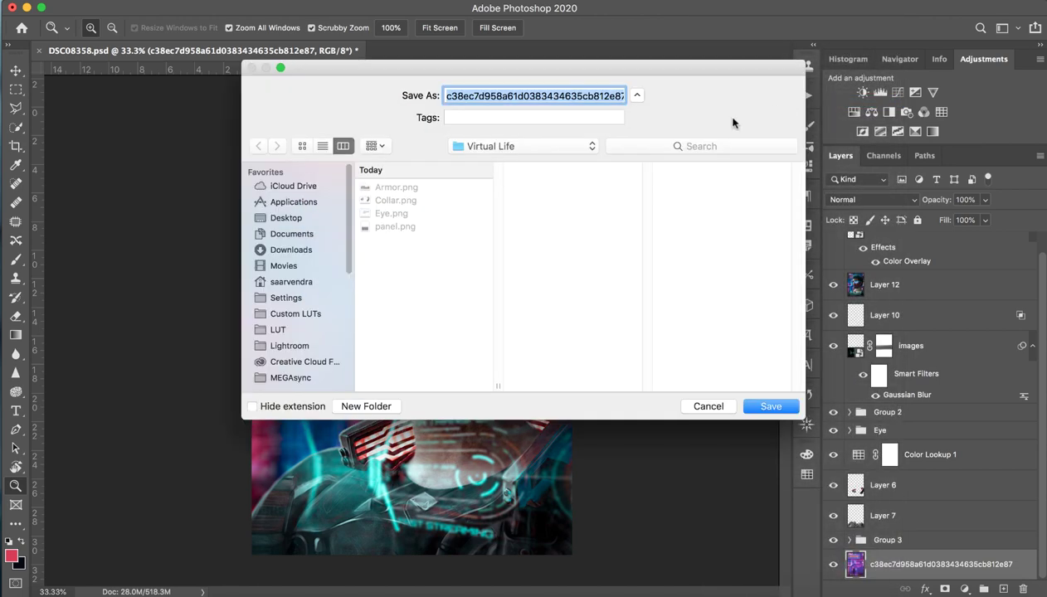
pyautogui.write('eye2')
pyautogui.press('Return')
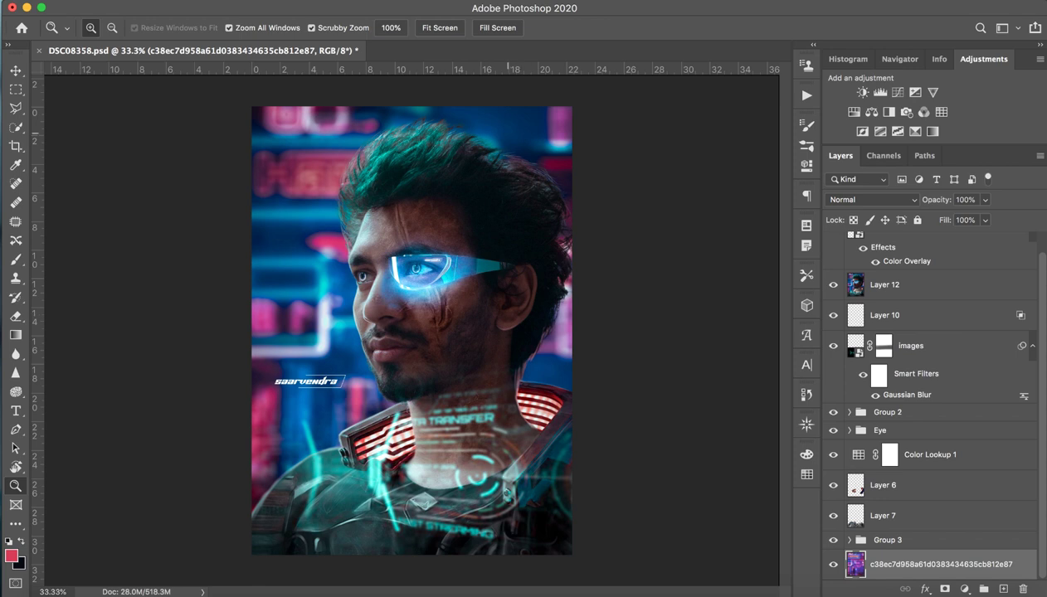
# - Switch to the Brush tool and enlarge it from size 3 to 65
pyautogui.press('b')
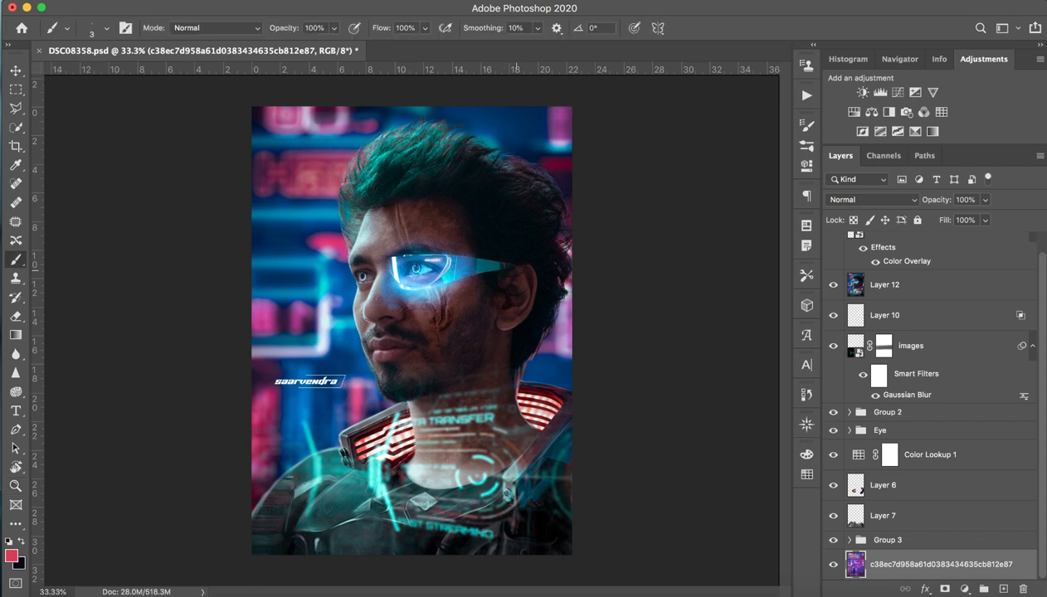
pyautogui.moveTo(374, 246); pyautogui.dragTo(431, 246)
# - In Chrome, rerun the earlier 'howtoedit' Google search from the address-bar suggestion
pyautogui.click(674, 590)
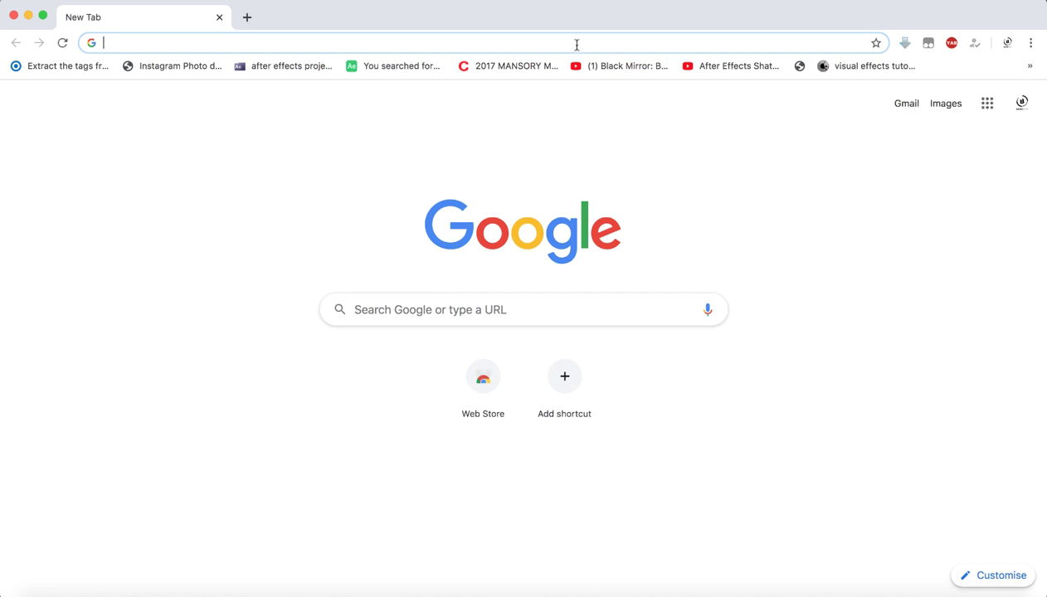
pyautogui.write('How')
pyautogui.press('BackSpace')
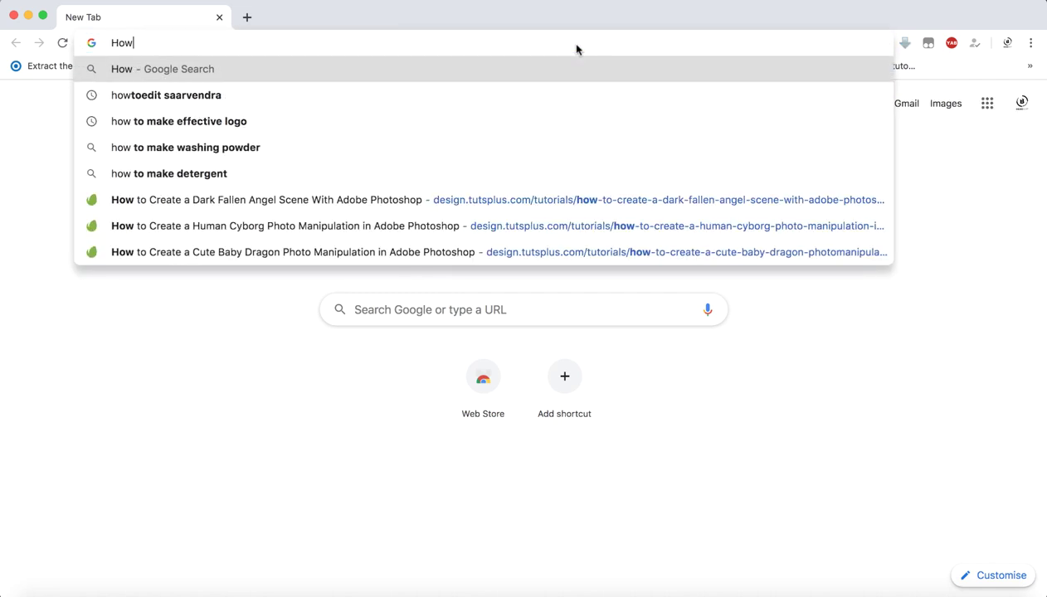
pyautogui.write('to')
pyautogui.press('BackSpace')
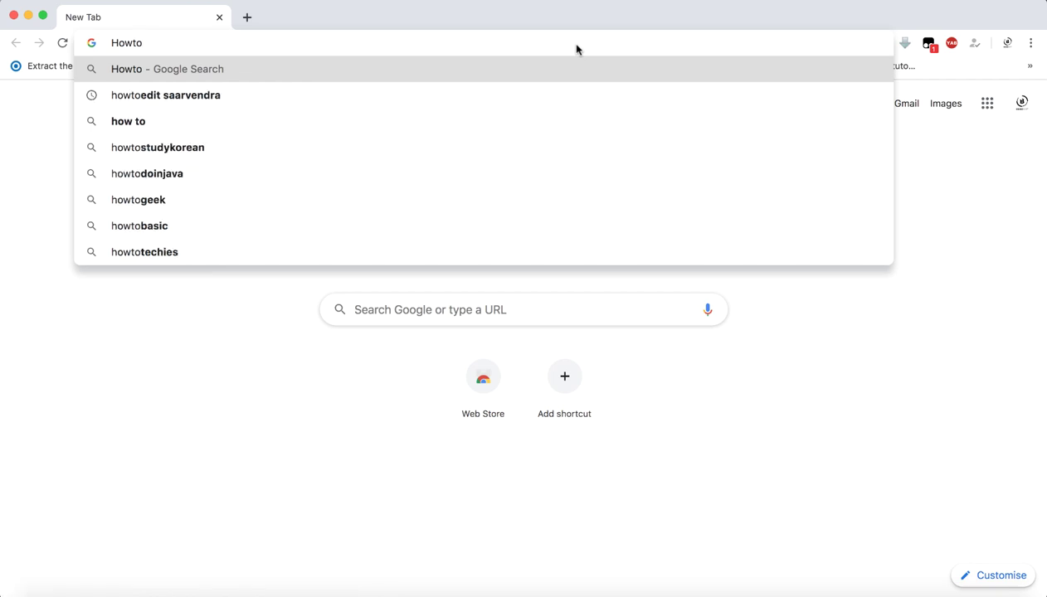
pyautogui.write('ed')
pyautogui.press('Down')
pyautogui.press('Return')
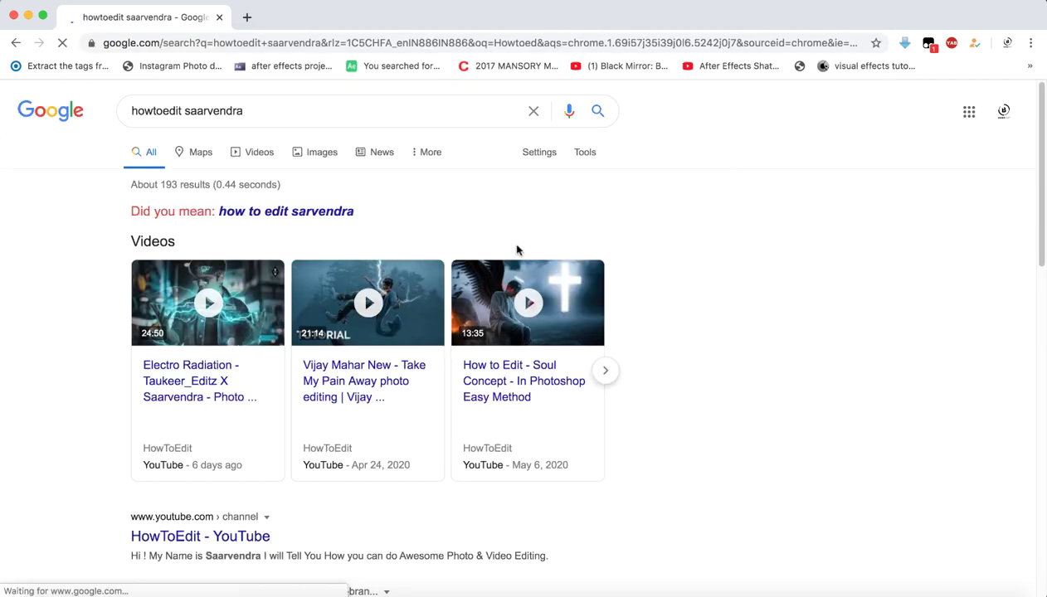
# - Open the Electro Radiation tutorial video and pause it at 3:14
pyautogui.click(200, 383)
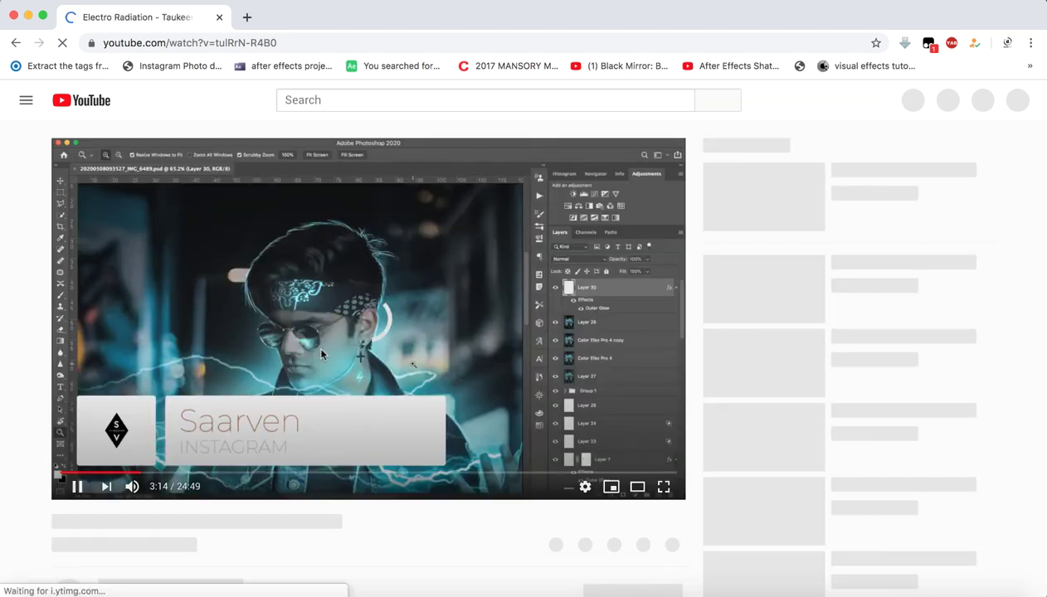
pyautogui.click(316, 364)
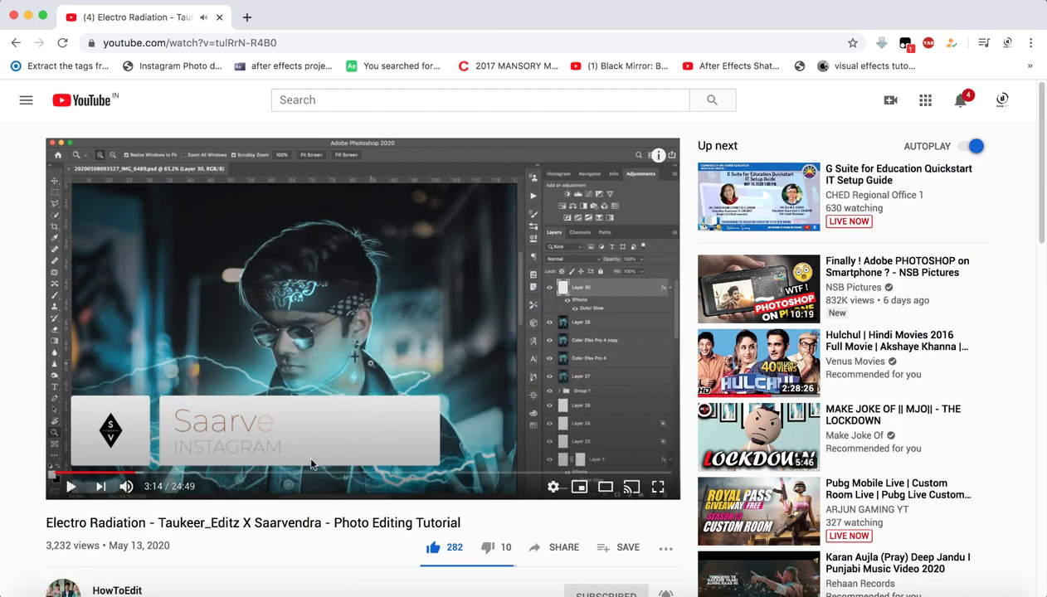
pyautogui.scroll(-3, 276, 539)
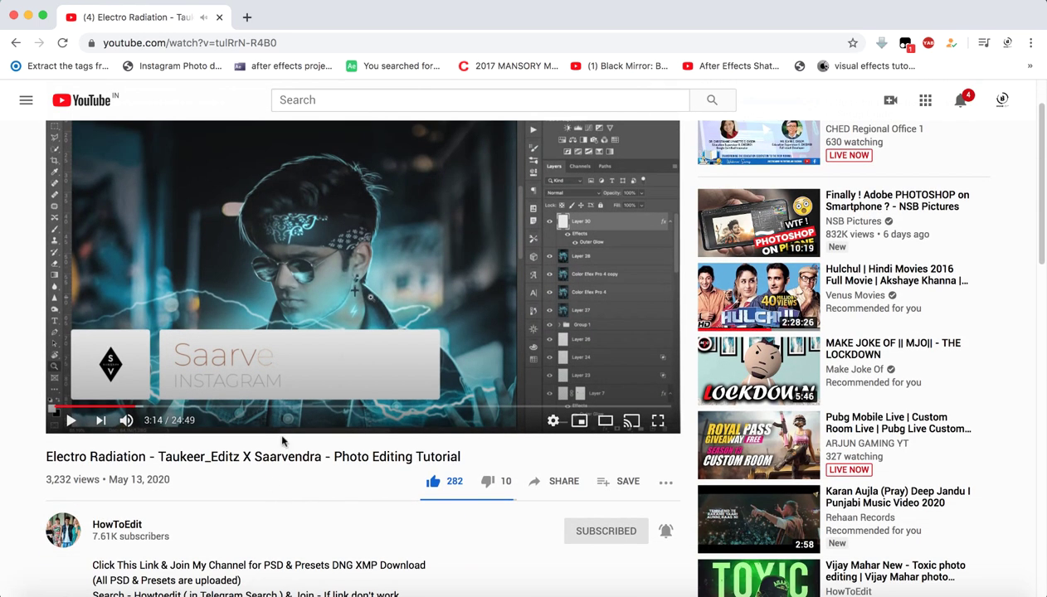
pyautogui.scroll(-1, 280, 439)
pyautogui.scroll(-4, 289, 438)
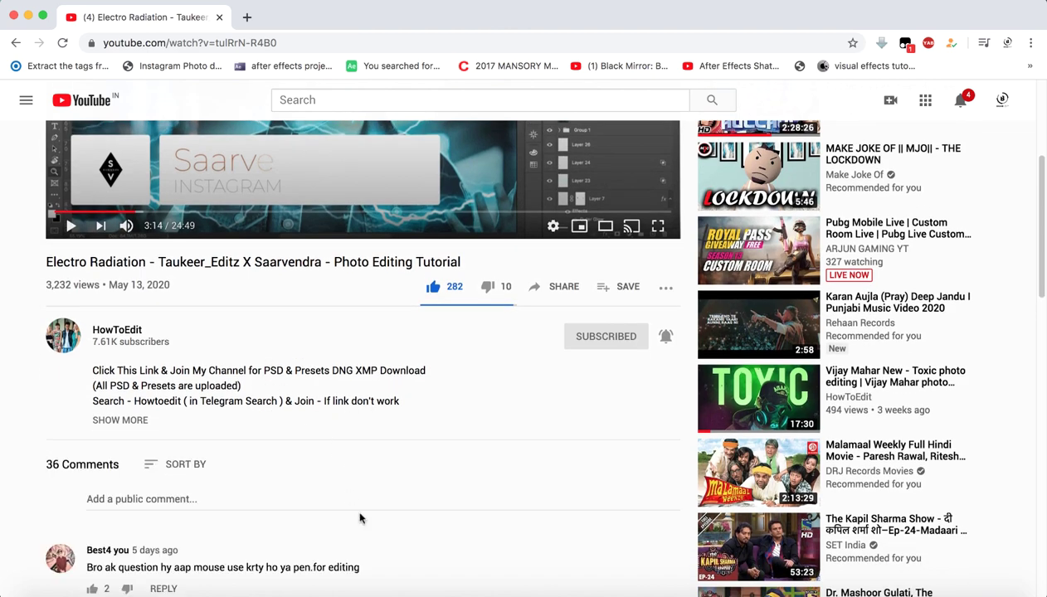
pyautogui.scroll(6, 432, 349)
pyautogui.scroll(2, 315, 398)
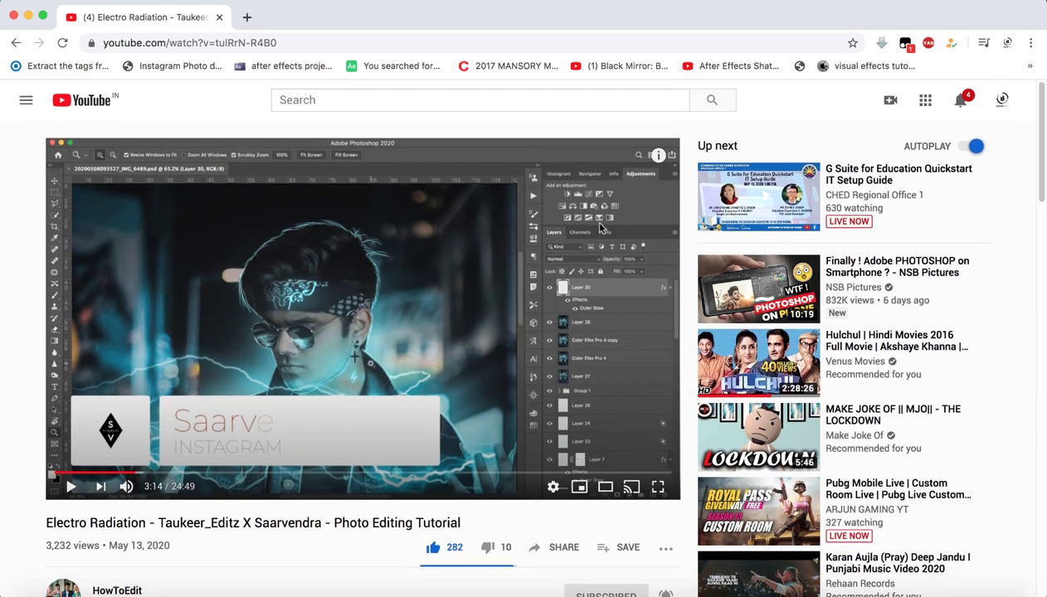
# - Expand the video's full description and follow its Instagram link
pyautogui.scroll(-9, 261, 461)
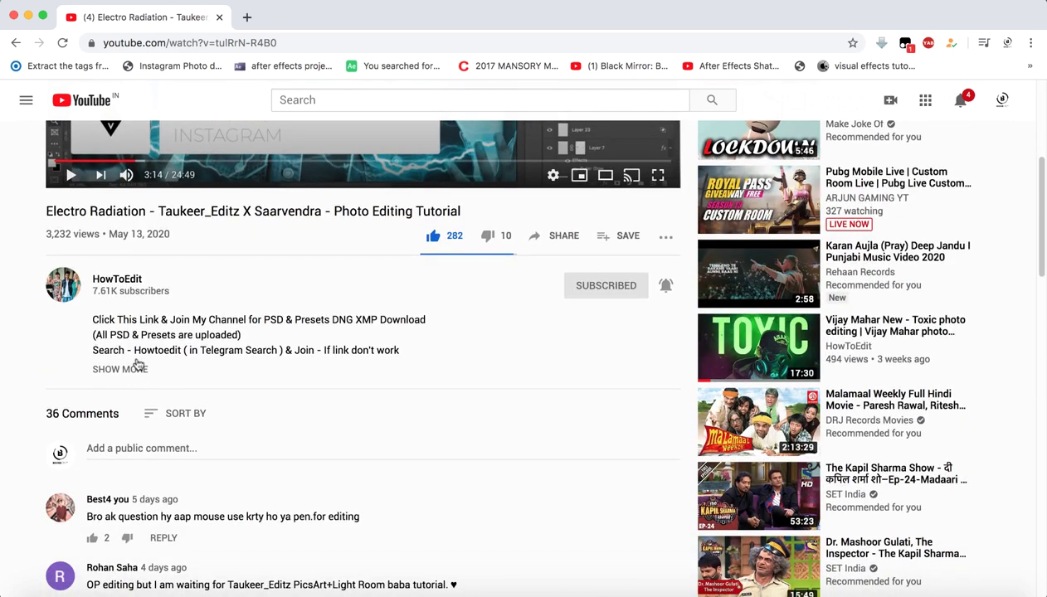
pyautogui.click(132, 366)
pyautogui.click(279, 406)
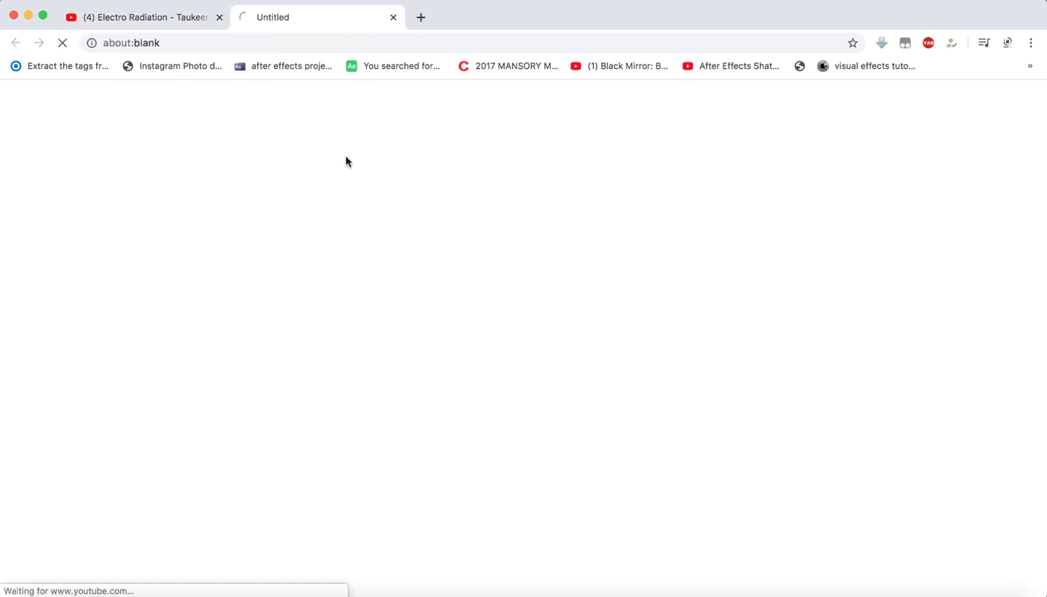
# - Close the blank tab and view the t.me Howtoedit channel in the browser, declining the app, then close it
pyautogui.click(394, 16)
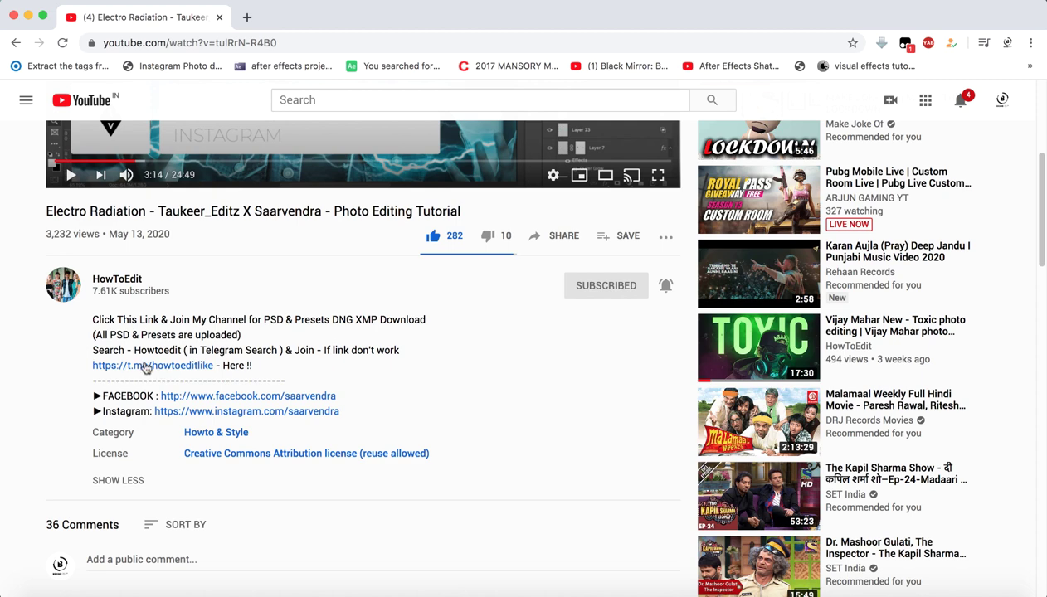
pyautogui.click(146, 366)
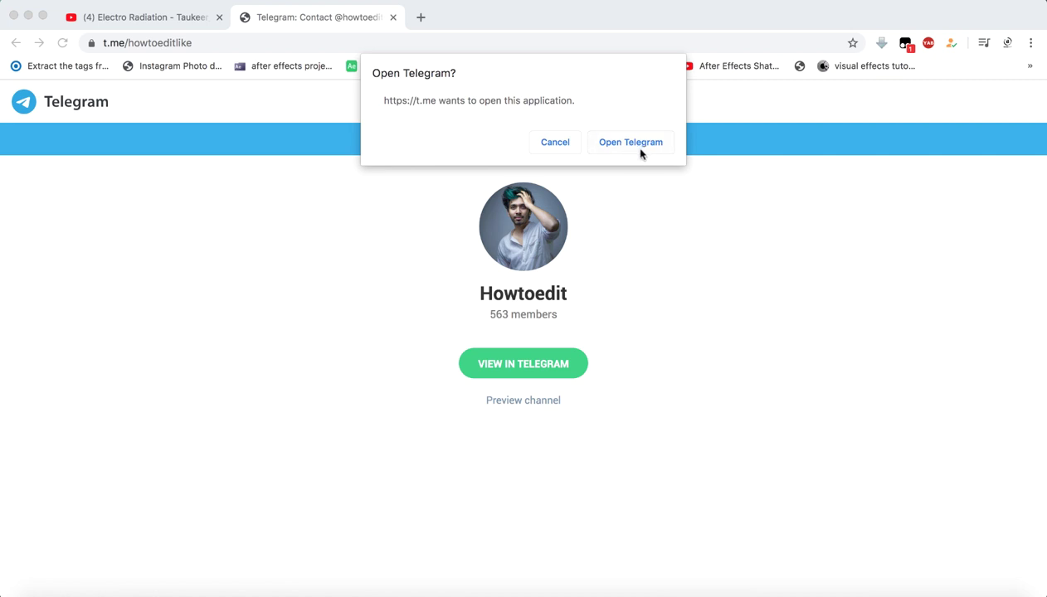
pyautogui.click(547, 142)
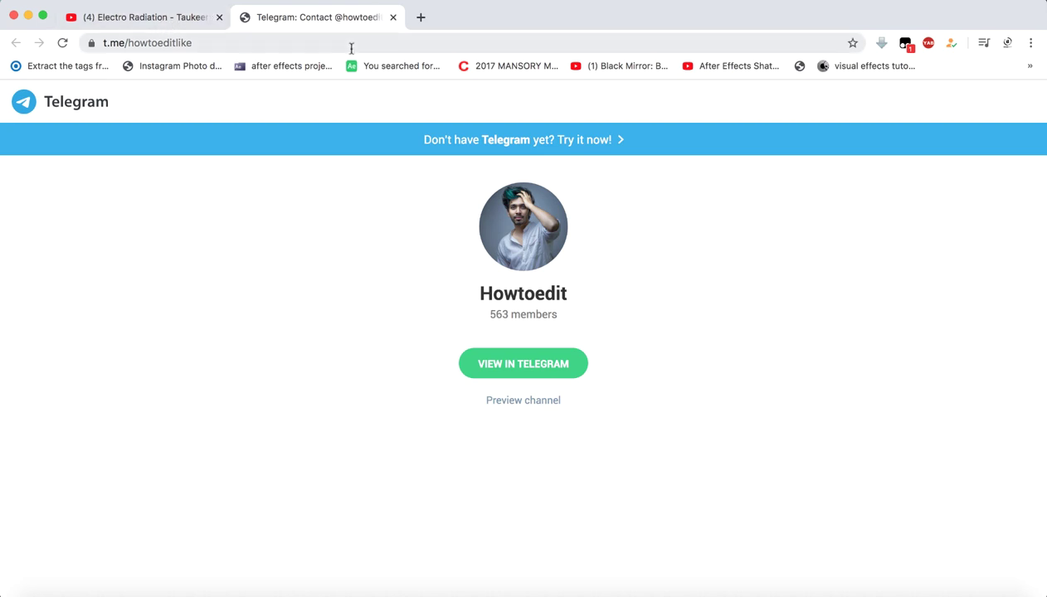
pyautogui.press('super+w')
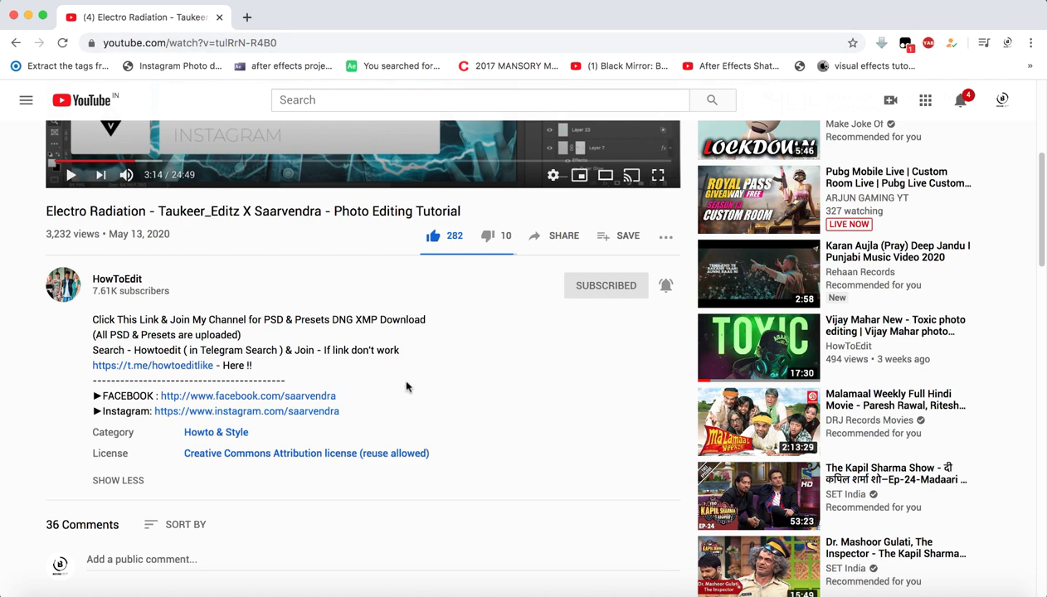
pyautogui.scroll(3, 397, 392)
pyautogui.scroll(3, 394, 394)
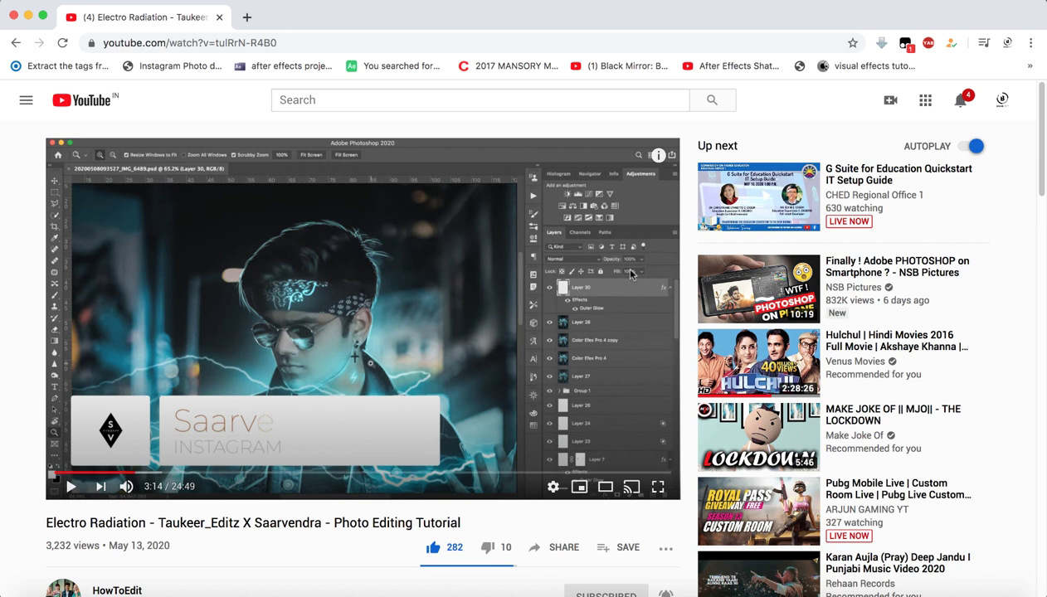
pyautogui.scroll(-1, 606, 253)
pyautogui.scroll(-2, 597, 240)
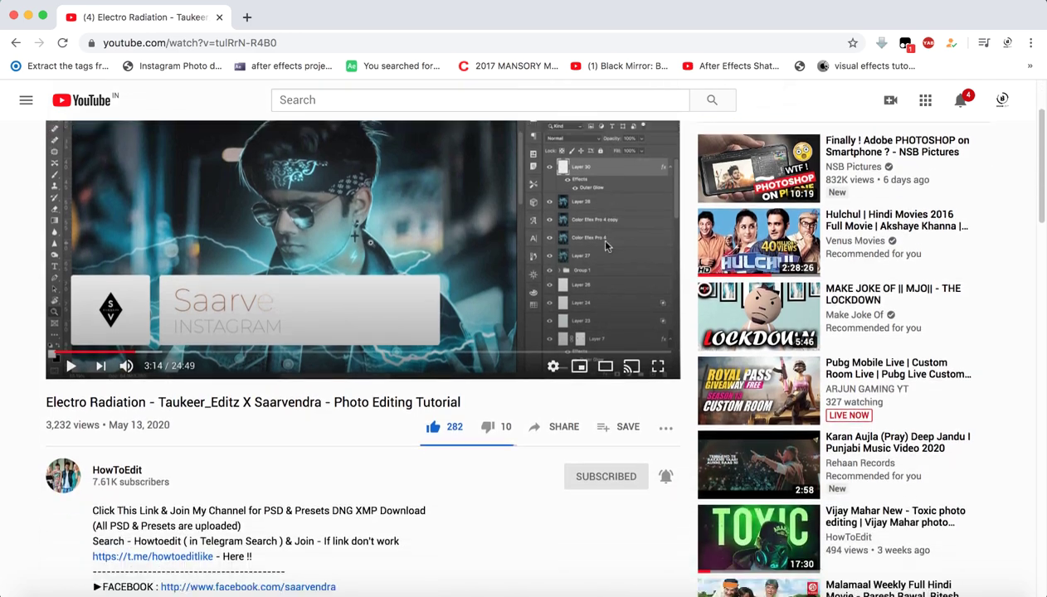
pyautogui.scroll(-3, 580, 266)
pyautogui.scroll(-4, 498, 331)
pyautogui.scroll(-1, 456, 365)
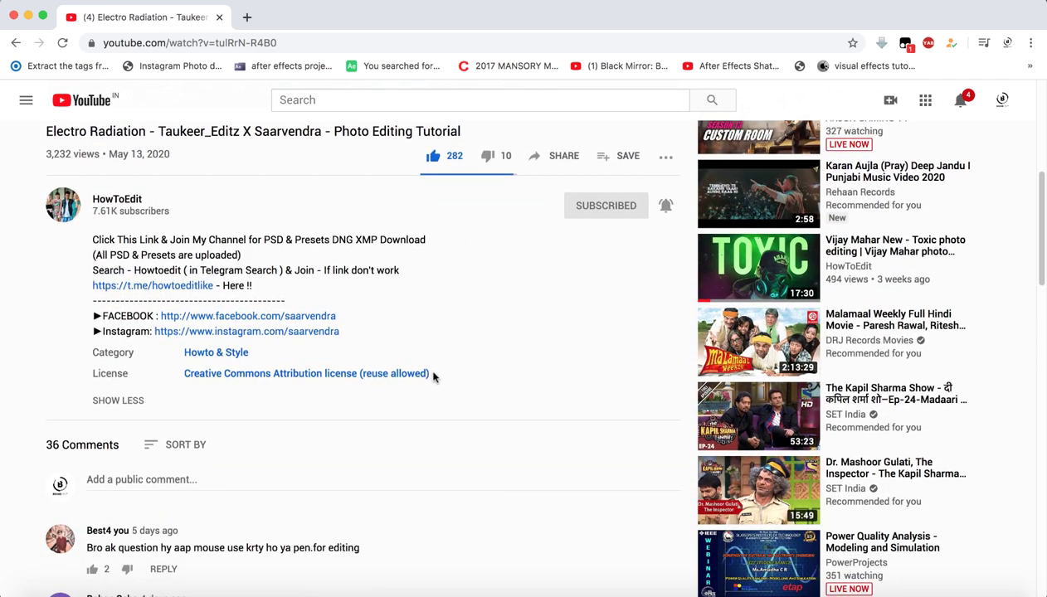
pyautogui.scroll(1, 457, 423)
pyautogui.scroll(-2, 457, 448)
pyautogui.scroll(12, 456, 448)
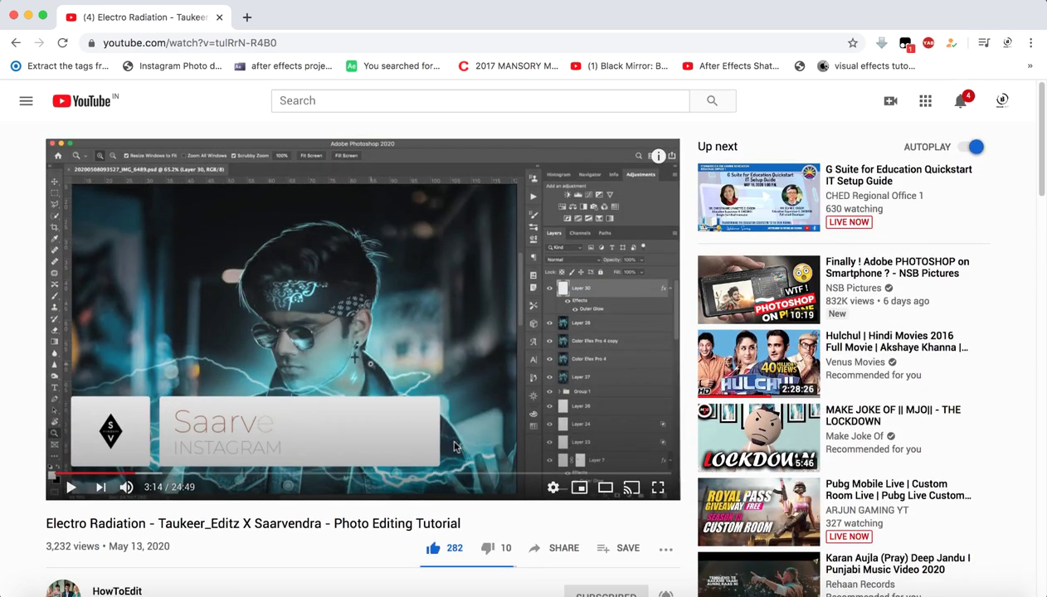
pyautogui.click(60, 0)
# - Quit the browser and hide every Photoshop layer from das down to Layer 7
pyautogui.click(131, 177)
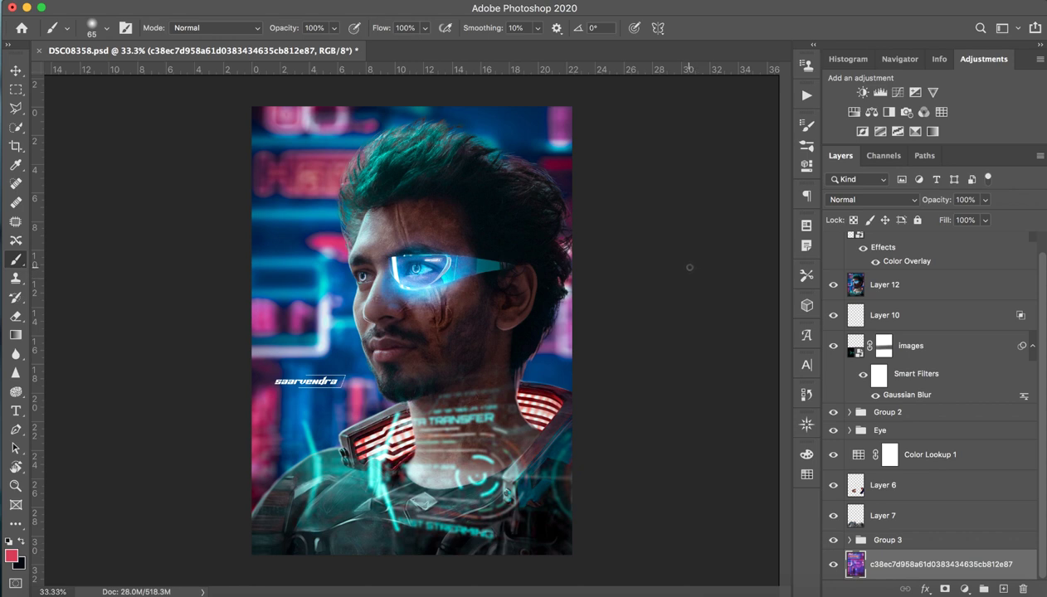
pyautogui.scroll(1, 968, 357)
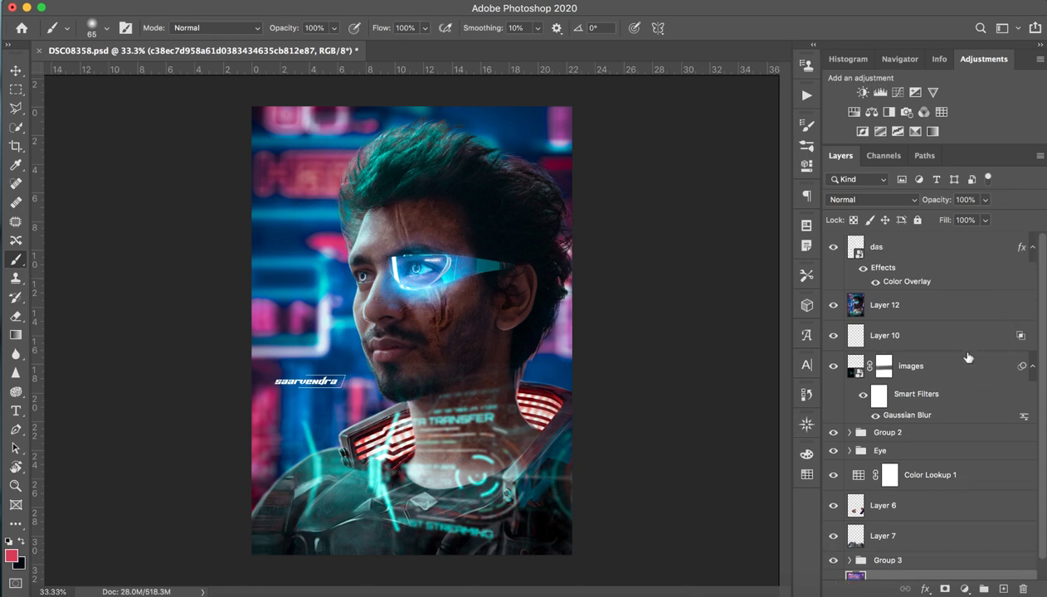
pyautogui.moveTo(833, 246); pyautogui.dragTo(833, 571)
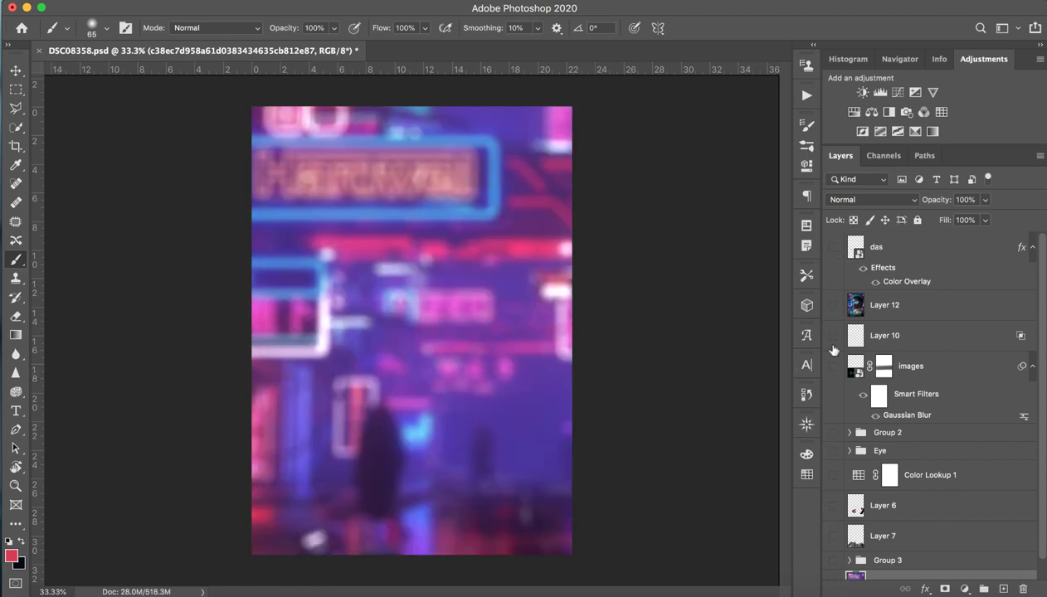
pyautogui.scroll(-1, 940, 472)
# - Rename the bottom background layer to BG and select the portrait group Group 3
pyautogui.doubleClick(923, 564)
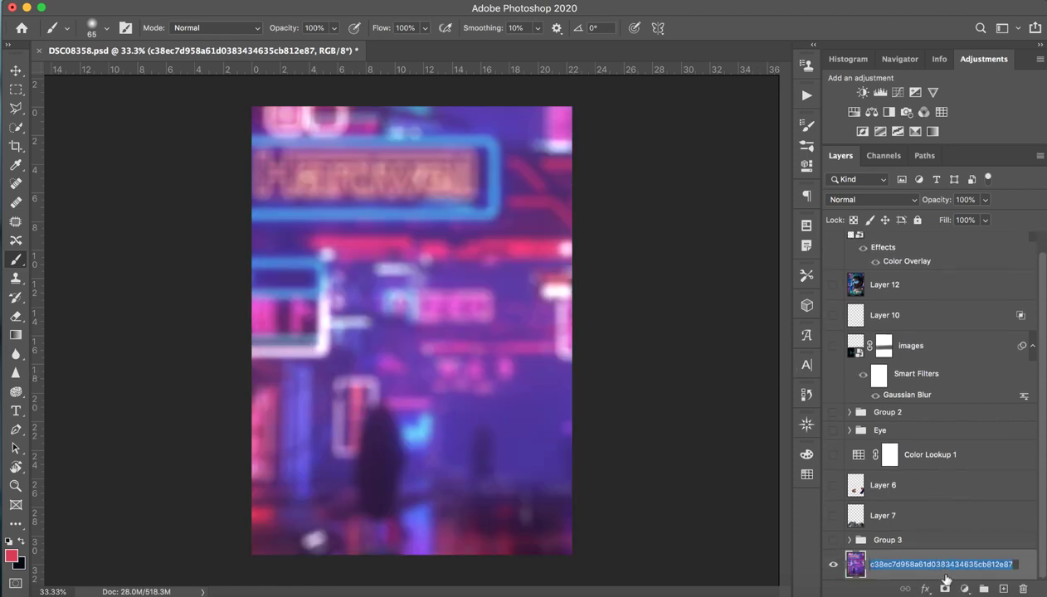
pyautogui.write('BG')
pyautogui.press('Return')
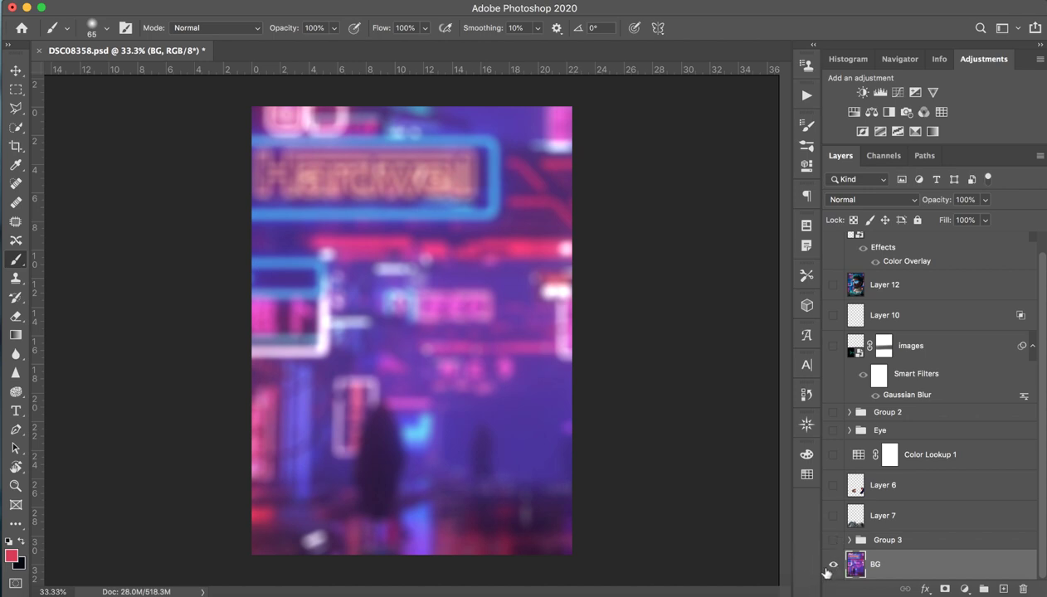
pyautogui.click(938, 543)
pyautogui.click(833, 540)
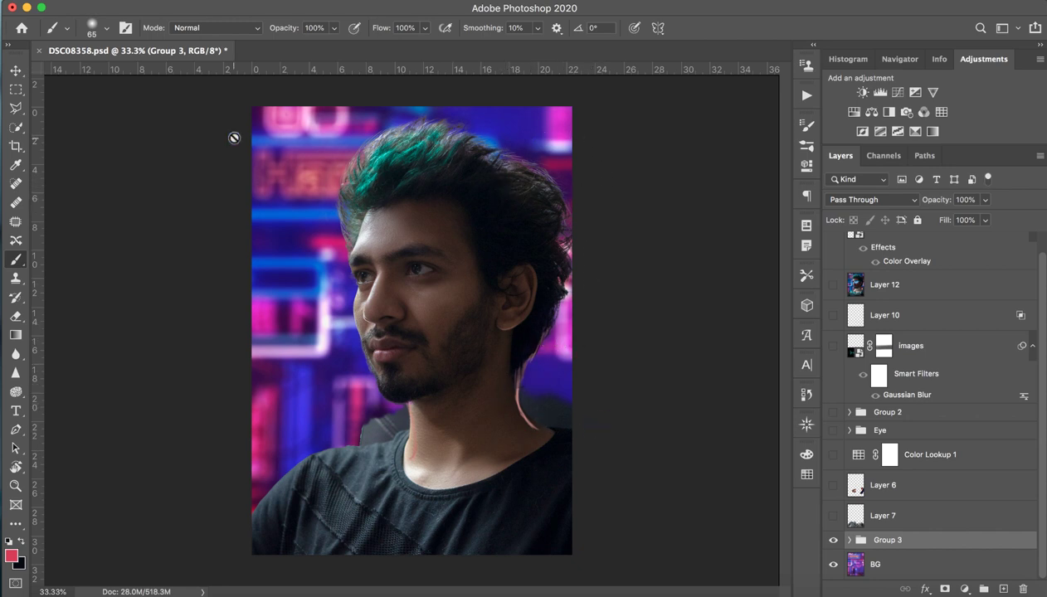
pyautogui.click(15, 128)
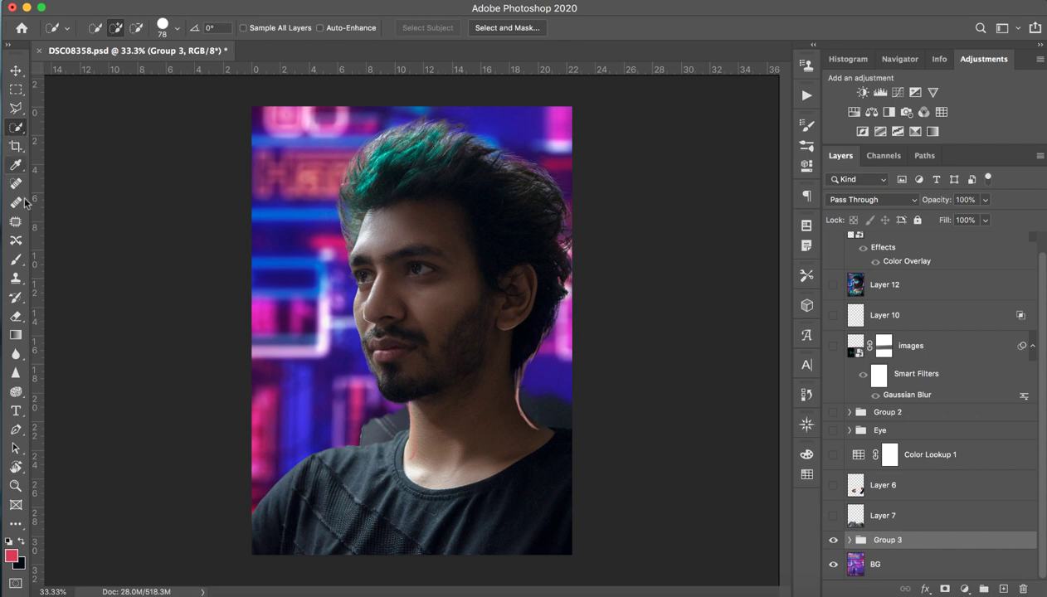
pyautogui.click(16, 429)
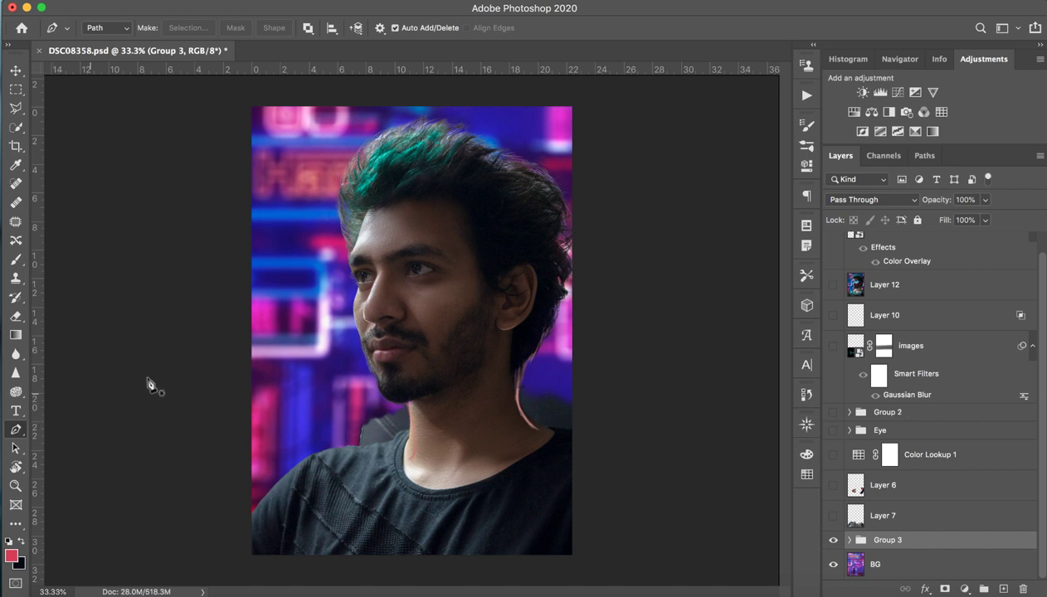
pyautogui.moveTo(224, 360); pyautogui.dragTo(246, 361)
pyautogui.hotkey('ctrl', 'z')
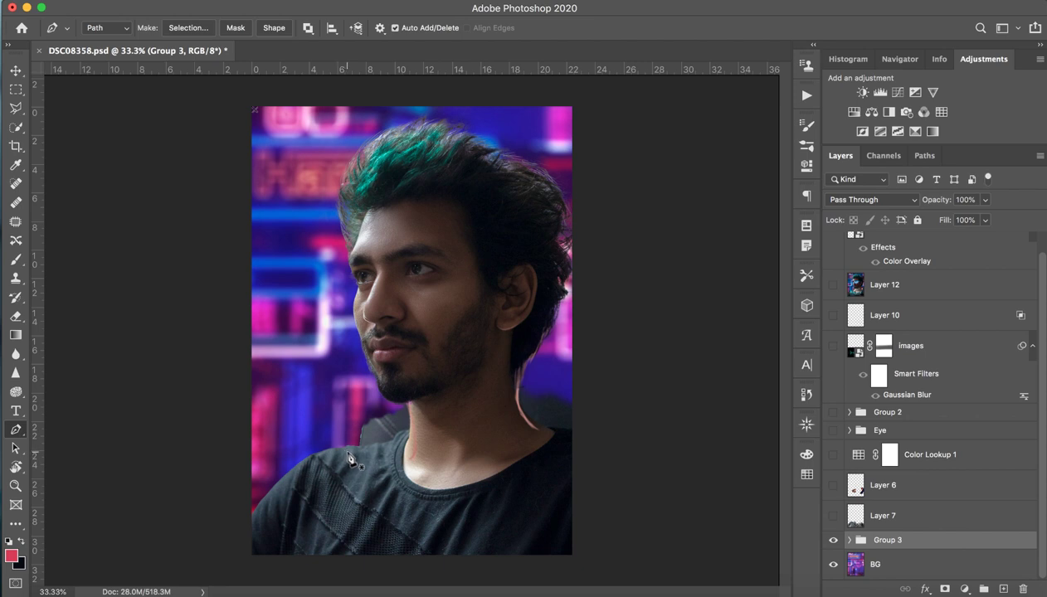
pyautogui.click(341, 456)
pyautogui.click(941, 513)
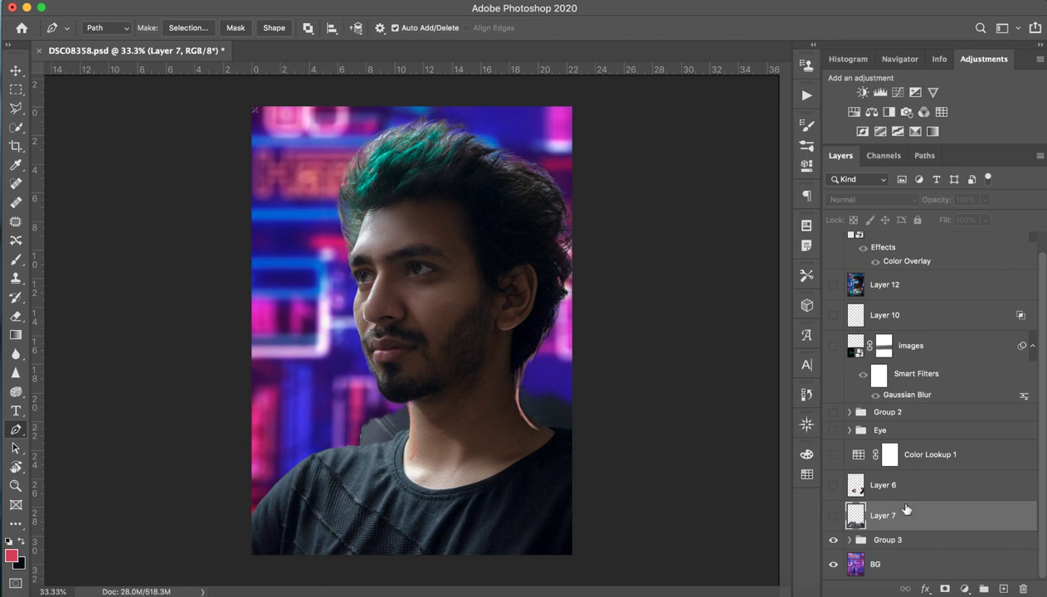
# - Make Layer 7 (dark armour) and Layer 6 (glowing red collar) visible
pyautogui.click(833, 516)
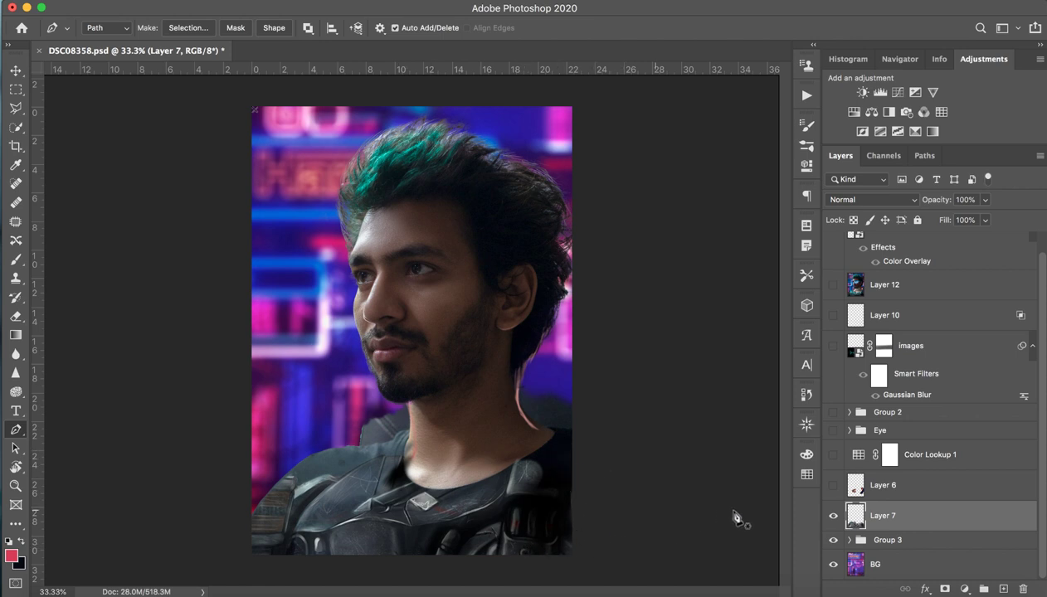
pyautogui.click(896, 485)
pyautogui.click(834, 484)
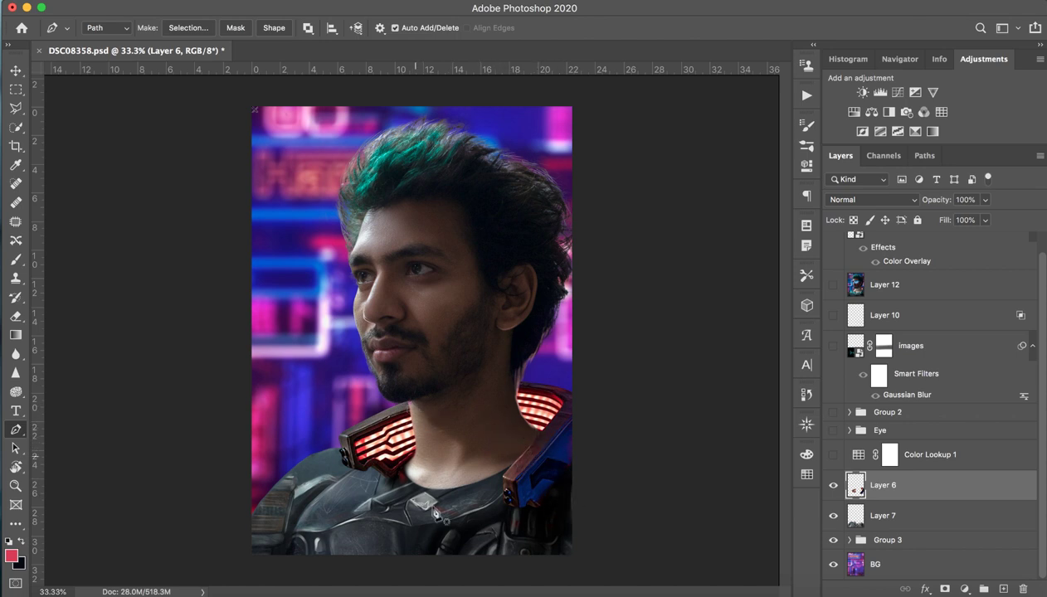
# - Switch on Color Lookup 1 and check its NightFromDay 3DLUT at 32% opacity
pyautogui.click(908, 456)
pyautogui.click(833, 455)
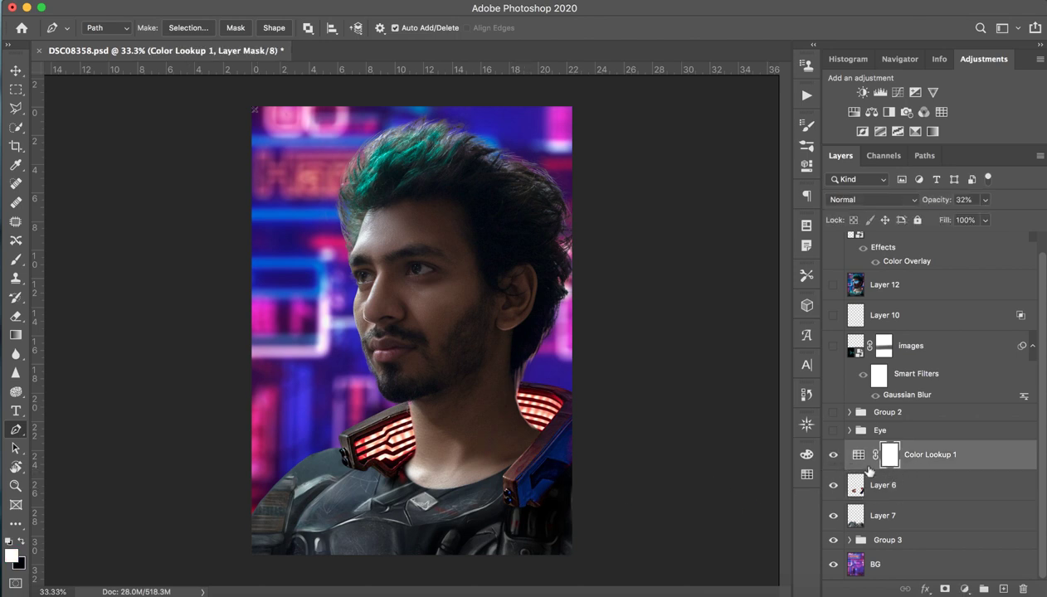
pyautogui.click(858, 455)
pyautogui.doubleClick(858, 455)
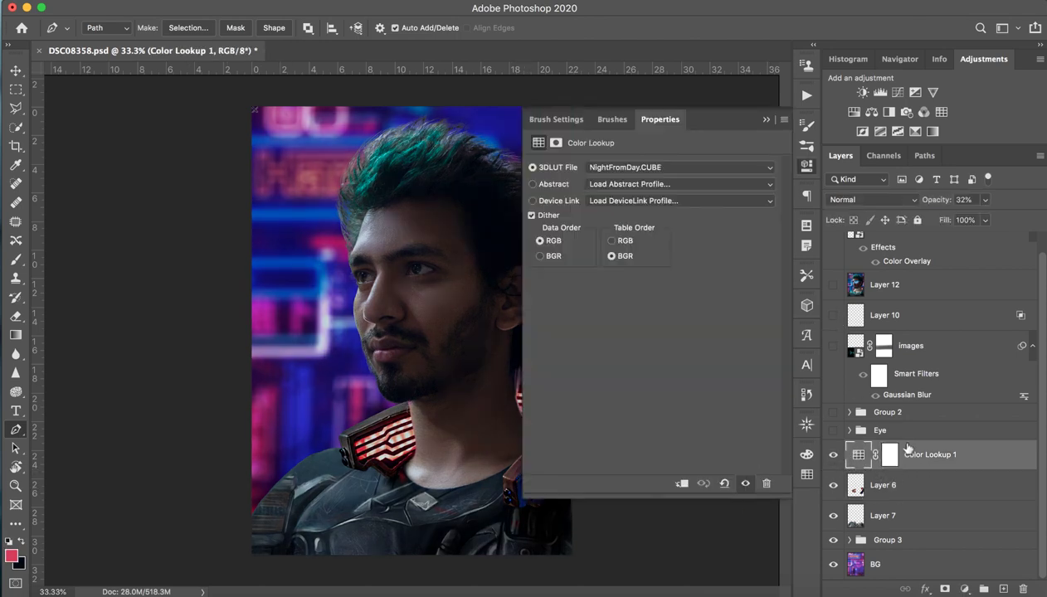
pyautogui.click(763, 122)
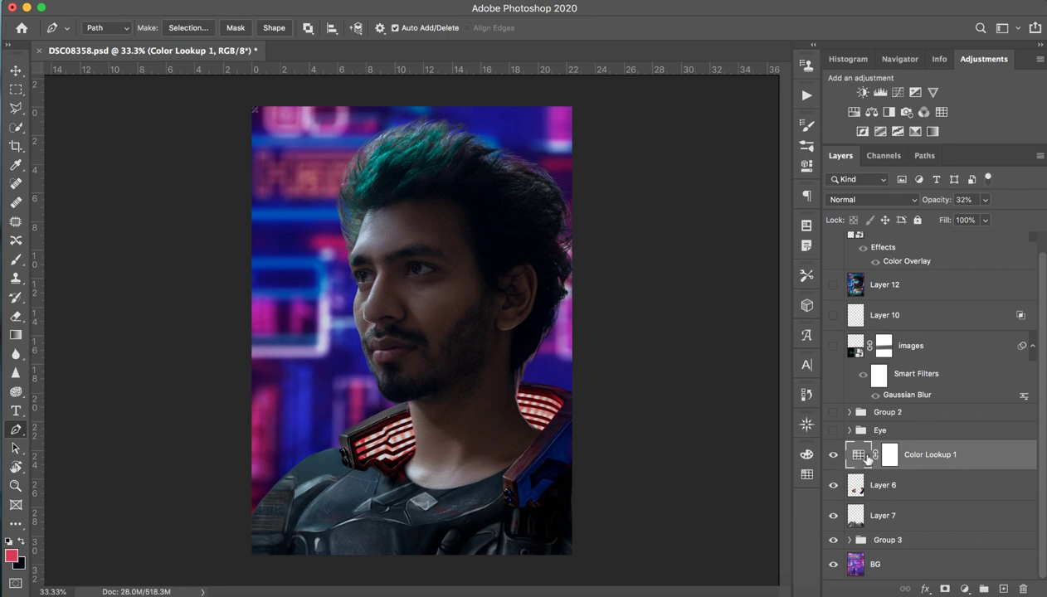
# - Compare the Color Lookup 1 grade on and off, then raise its opacity to 100%
pyautogui.doubleClick(860, 455)
pyautogui.click(765, 120)
pyautogui.click(834, 457)
pyautogui.click(833, 455)
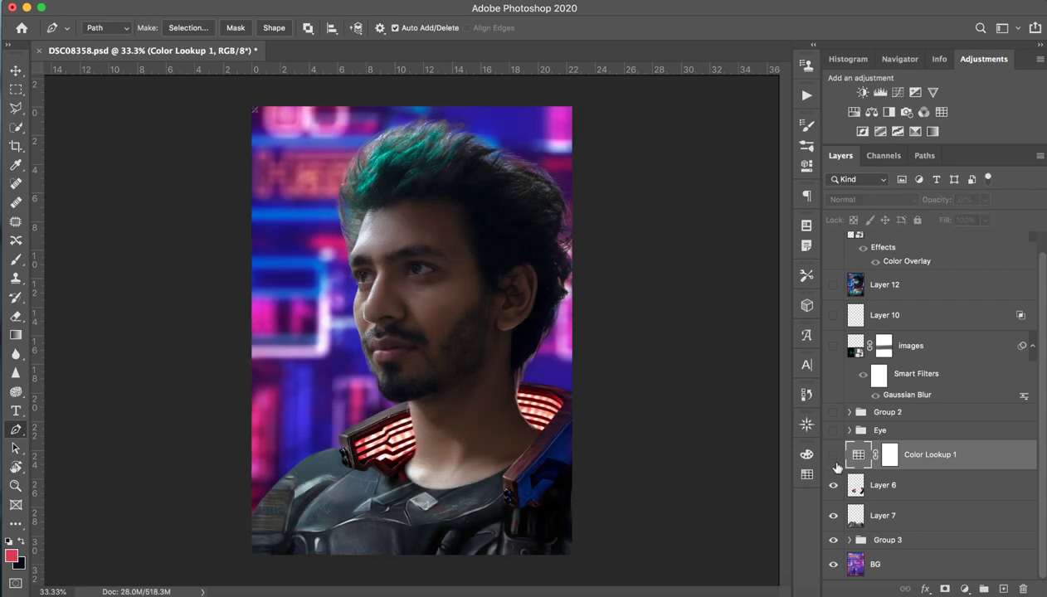
pyautogui.moveTo(928, 200); pyautogui.dragTo(981, 199)
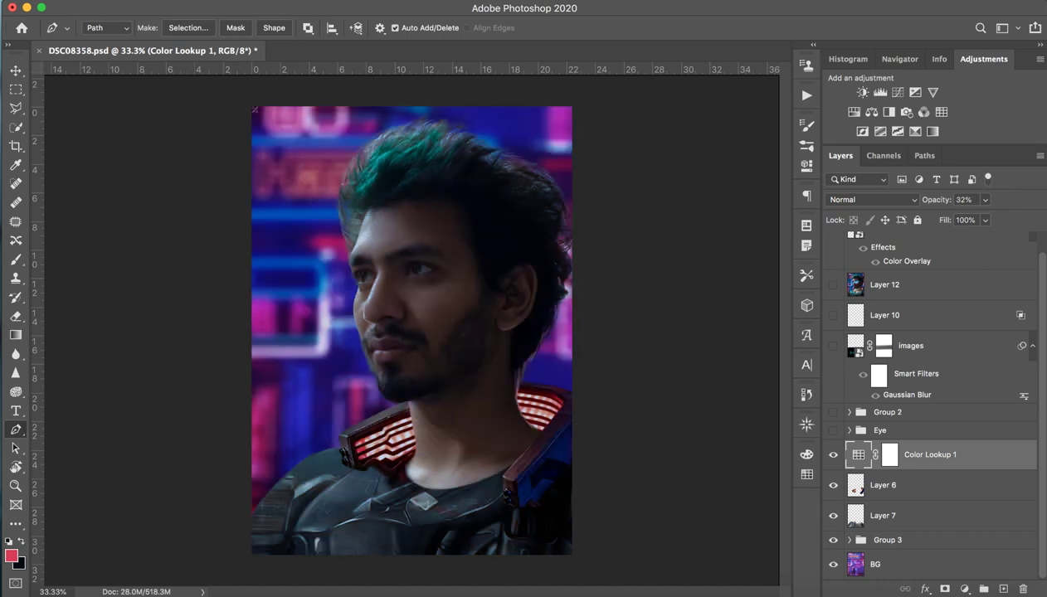
# - Show the Eye group's glowing visor, toggling it to compare
pyautogui.click(929, 432)
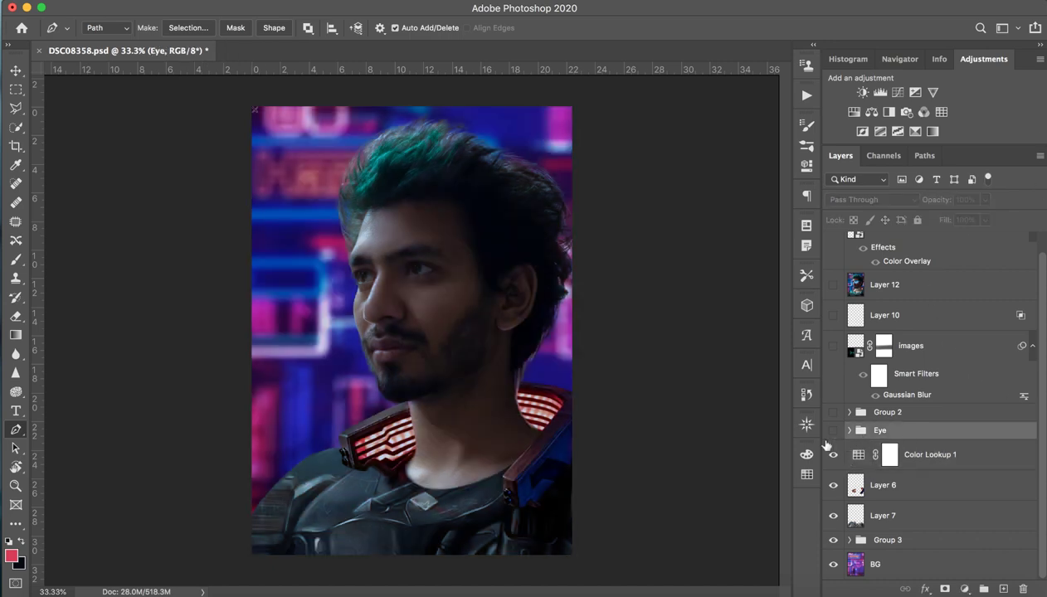
pyautogui.click(832, 431)
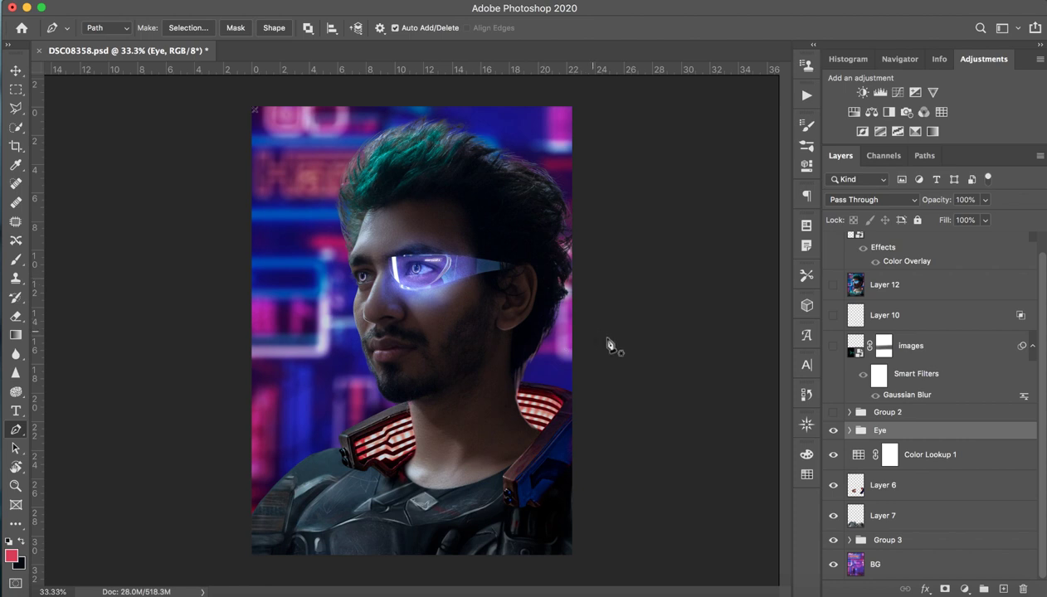
pyautogui.click(833, 431)
pyautogui.click(832, 430)
pyautogui.click(833, 430)
pyautogui.click(833, 431)
pyautogui.click(833, 431)
pyautogui.click(833, 430)
# - Show Group 2's face scratches, comparing with the visor, and leave both visible
pyautogui.click(962, 411)
pyautogui.click(833, 413)
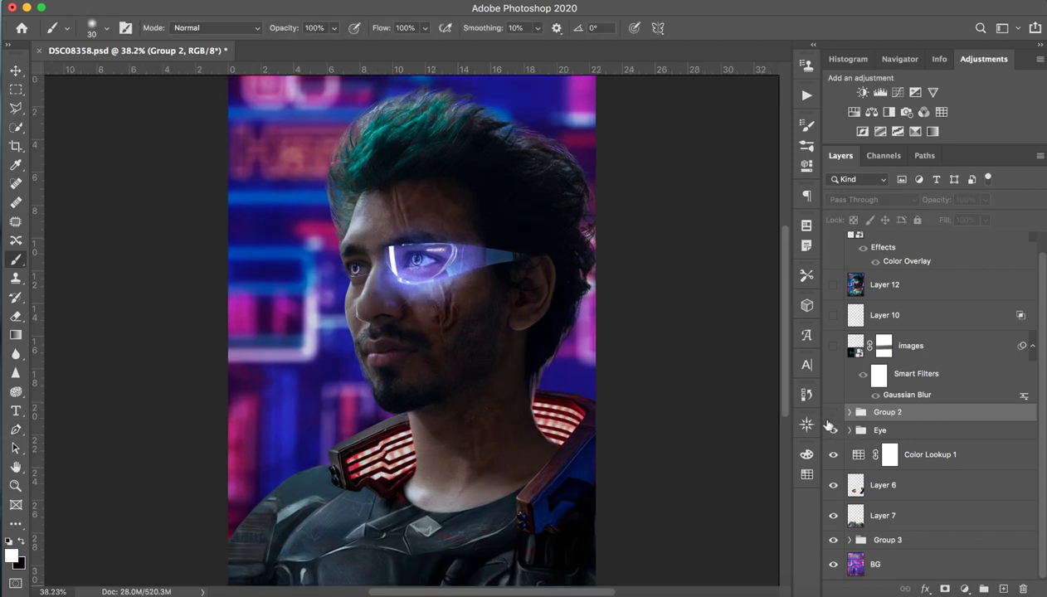
pyautogui.click(833, 430)
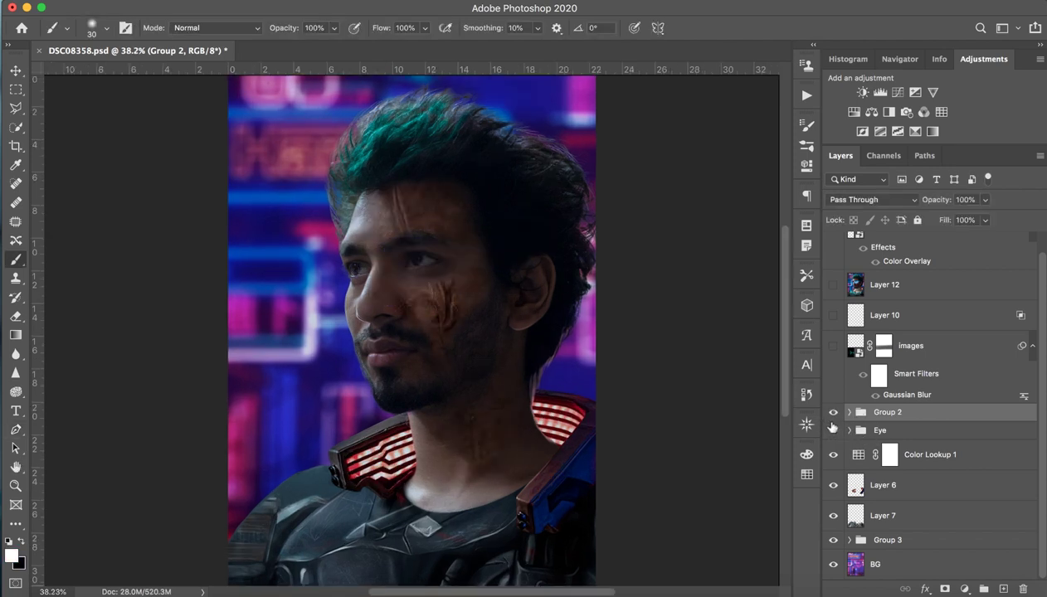
pyautogui.click(833, 431)
pyautogui.click(833, 412)
pyautogui.click(830, 430)
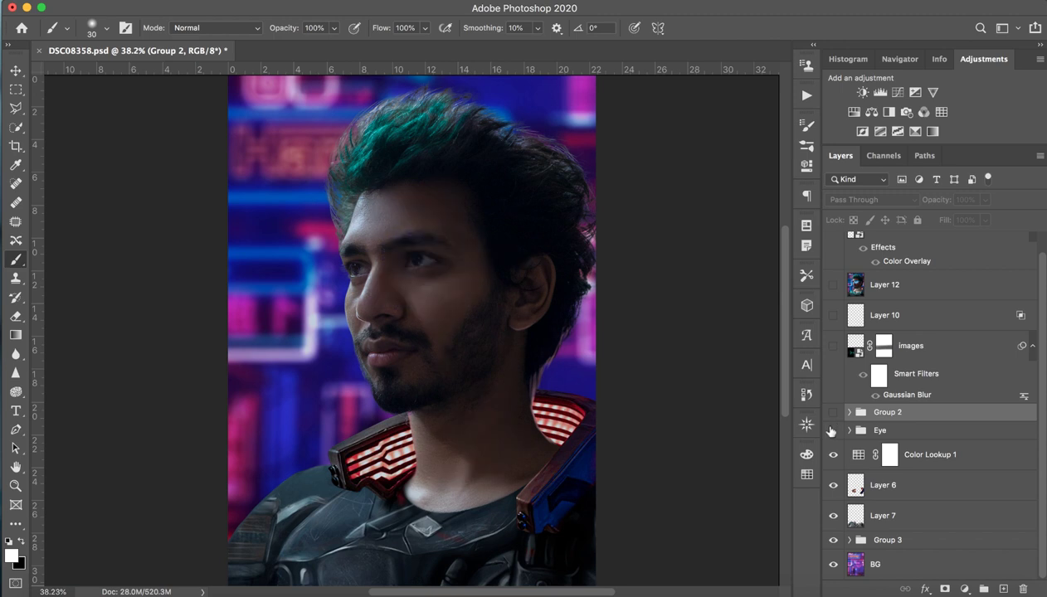
pyautogui.click(833, 413)
pyautogui.click(833, 431)
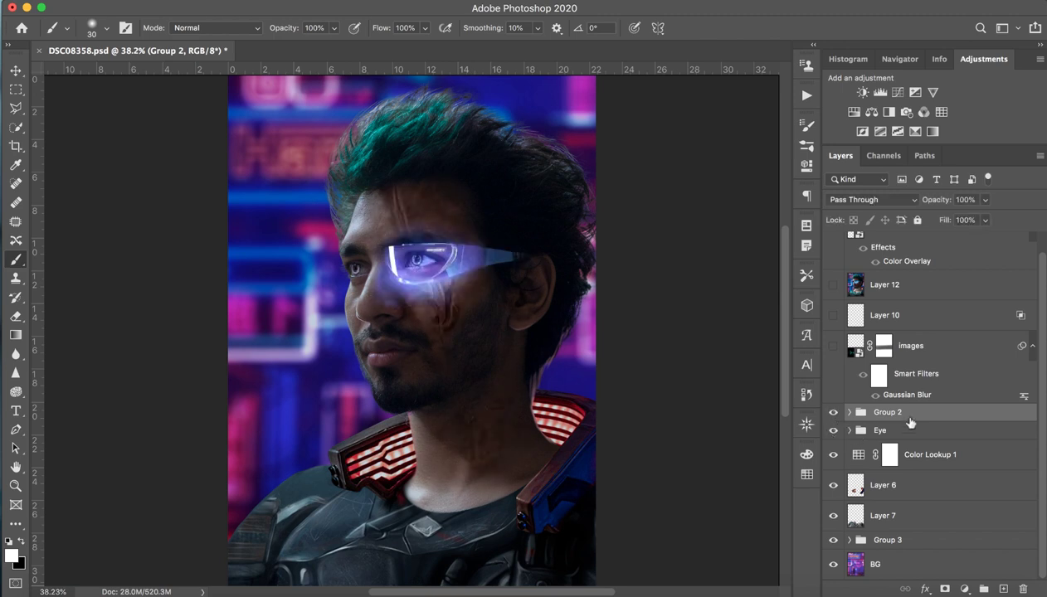
# - Export the scarred-cheek Group 2 as mark.png into the Virtual Life folder
pyautogui.rightClick(919, 414)
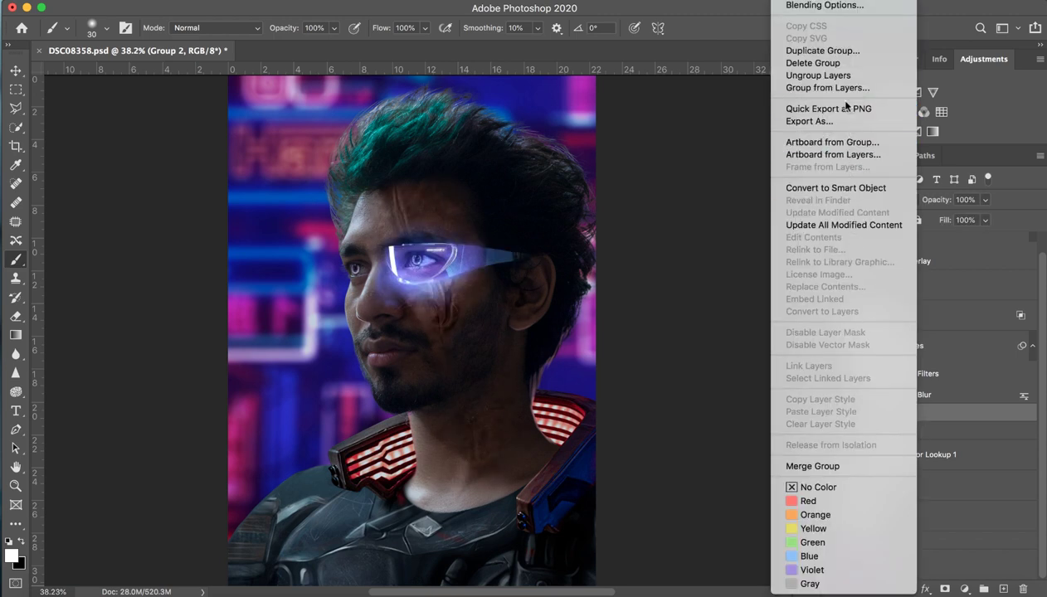
pyautogui.press('Escape')
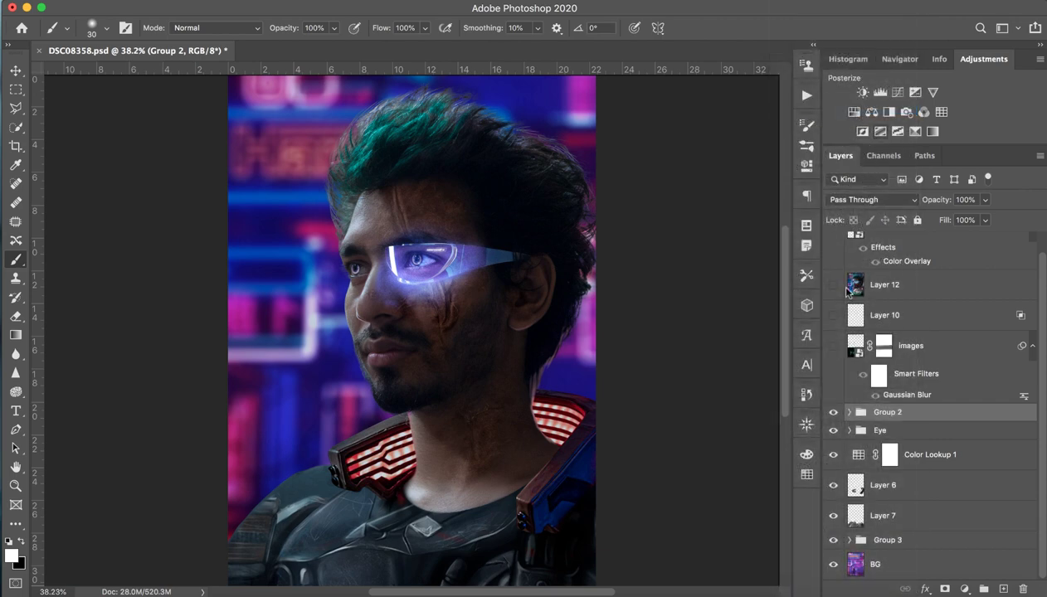
pyautogui.write('mar')
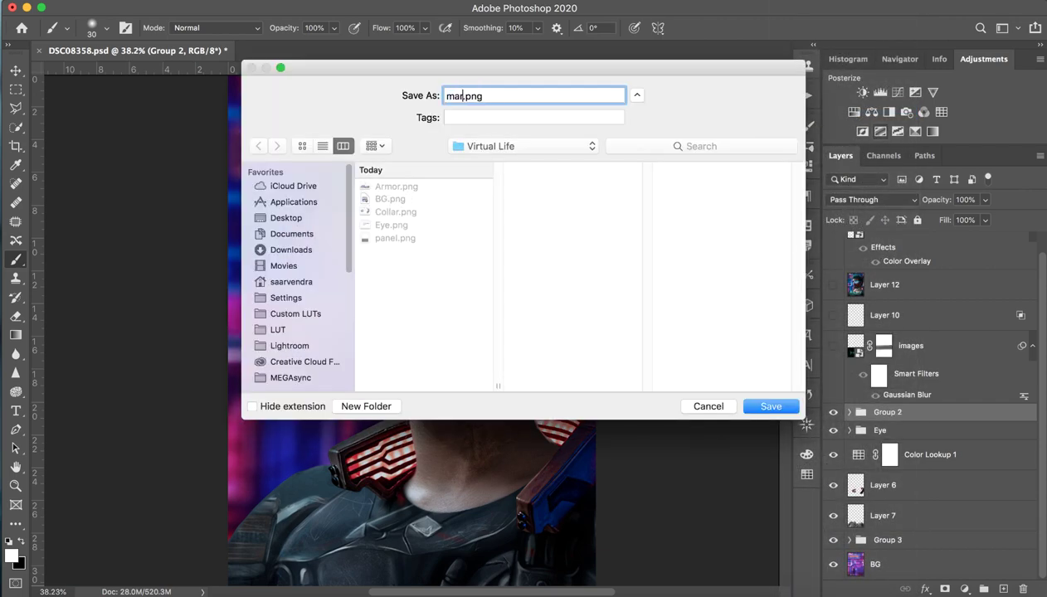
pyautogui.write('k')
pyautogui.press('Return')
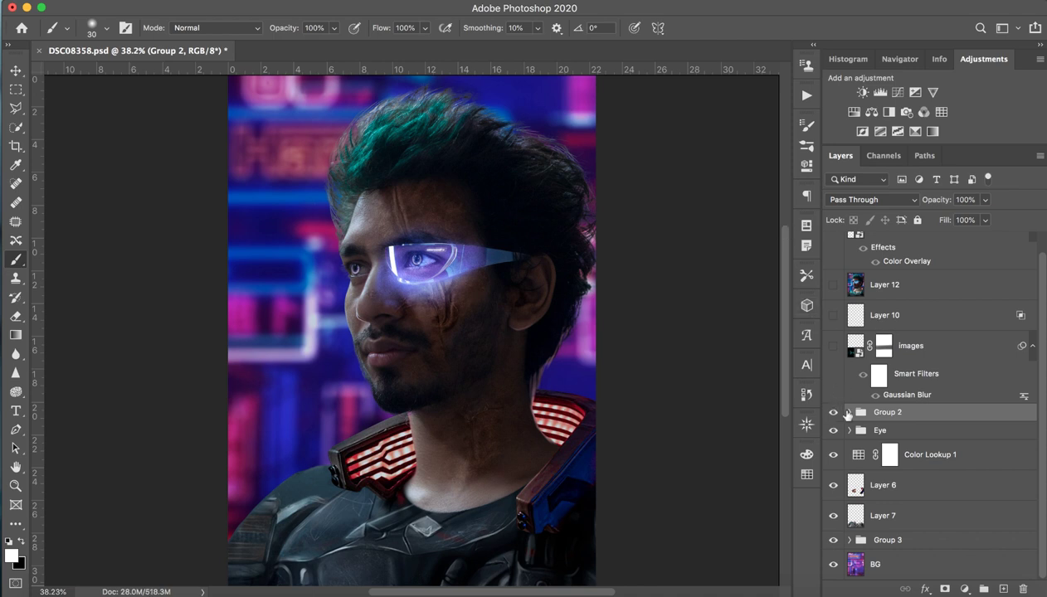
# - Show the cyan HUD overlay on the chest in the images layer, zooming out slightly
pyautogui.click(903, 345)
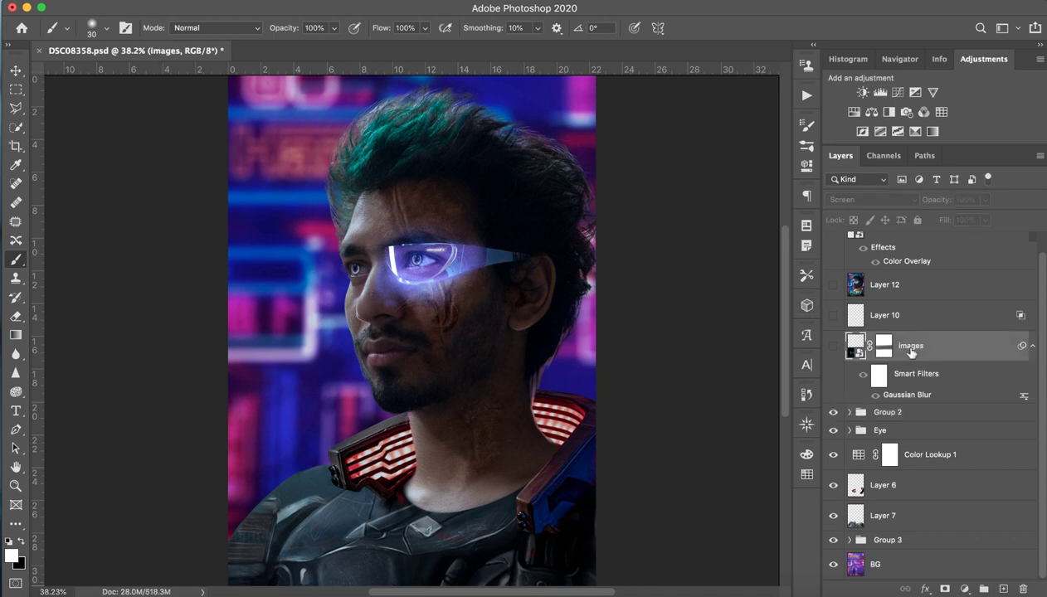
pyautogui.click(832, 347)
pyautogui.click(833, 347)
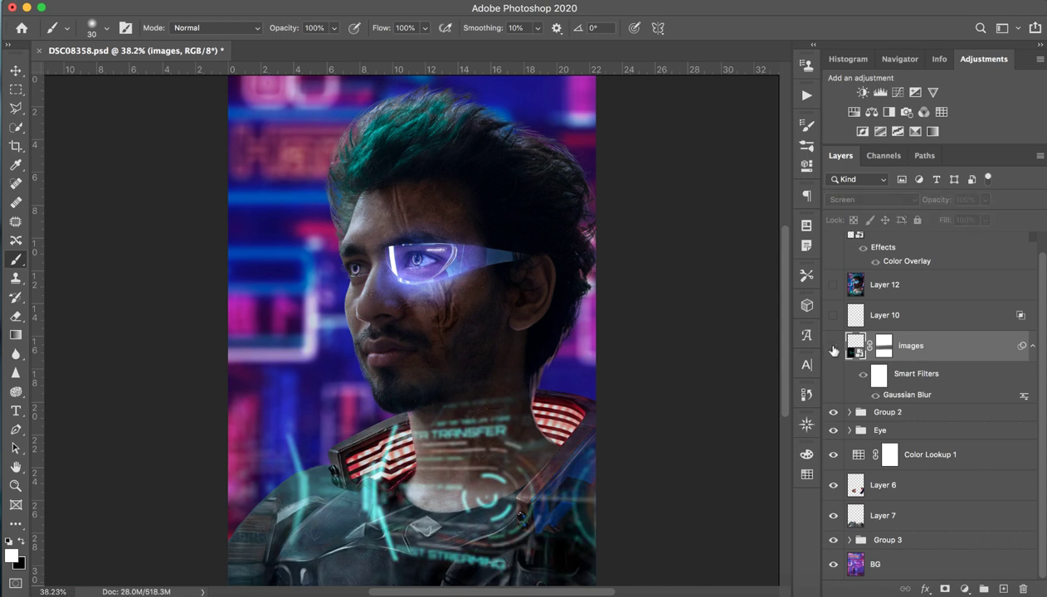
pyautogui.click(832, 347)
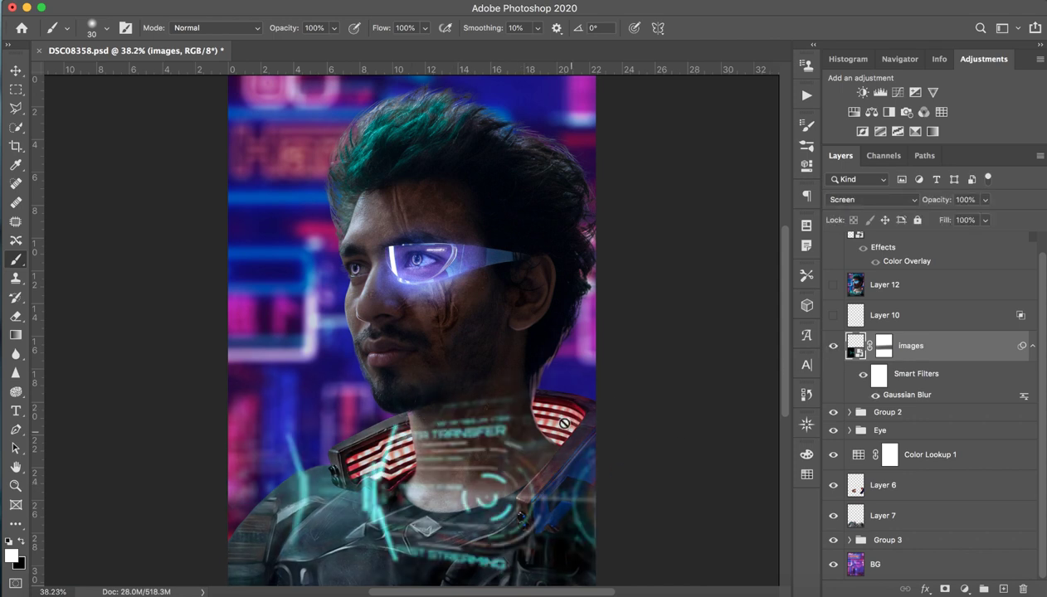
pyautogui.moveTo(412, 332); pyautogui.dragTo(374, 332)
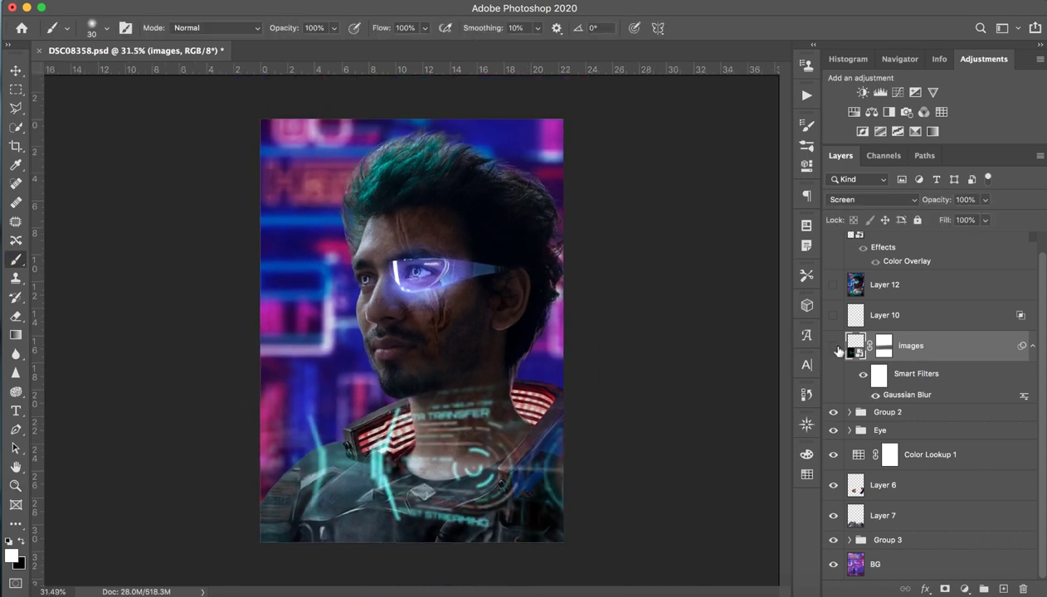
pyautogui.click(833, 347)
pyautogui.click(833, 346)
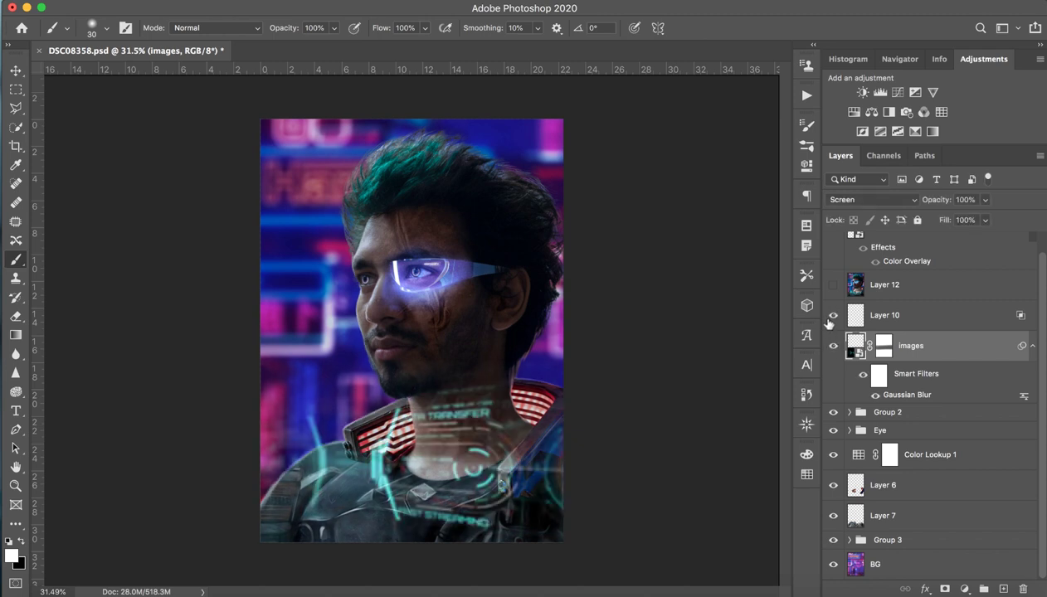
# - Compare Layer 10's HUD glow, turn on Layer 12's teal grade and show the das text
pyautogui.click(833, 316)
pyautogui.click(833, 316)
pyautogui.click(833, 284)
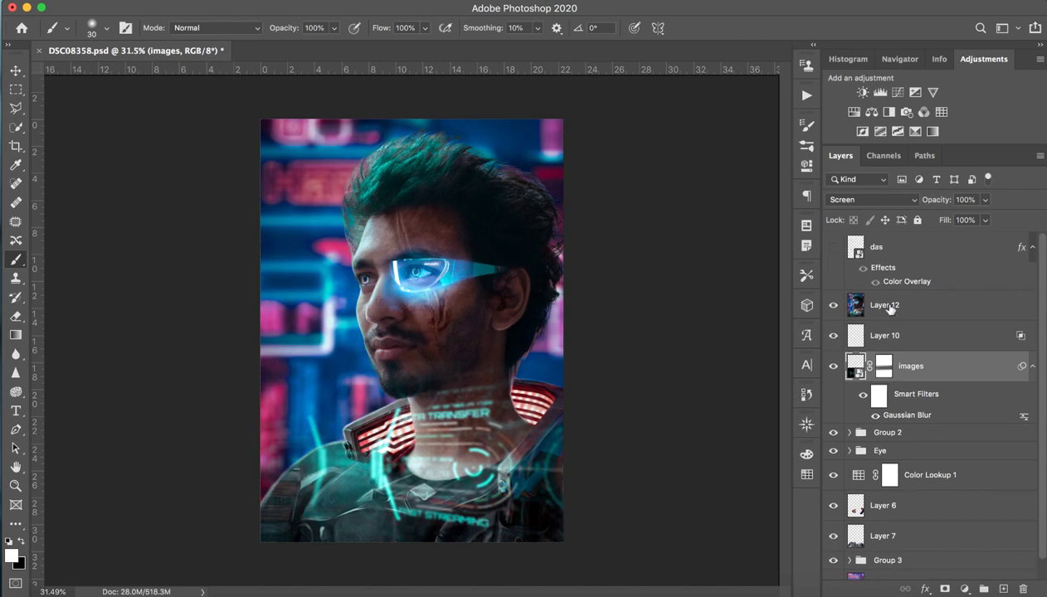
pyautogui.scroll(1, 888, 299)
pyautogui.click(883, 253)
pyautogui.click(830, 247)
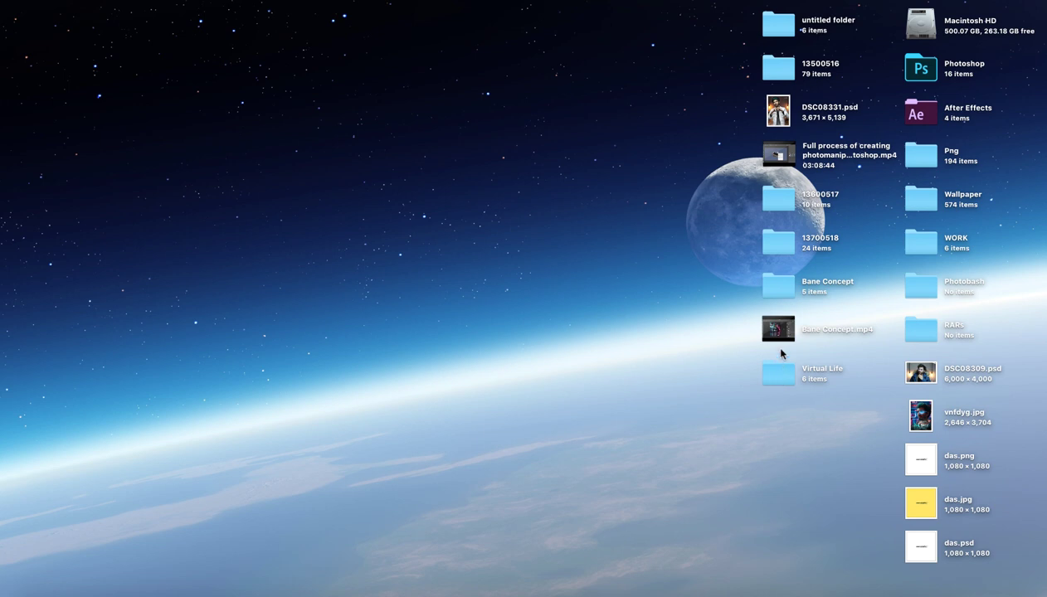
# - Preview the panel, mark, Collar, BG and Armor PNGs in Virtual Life, then close the folder
pyautogui.doubleClick(778, 373)
pyautogui.click(554, 192)
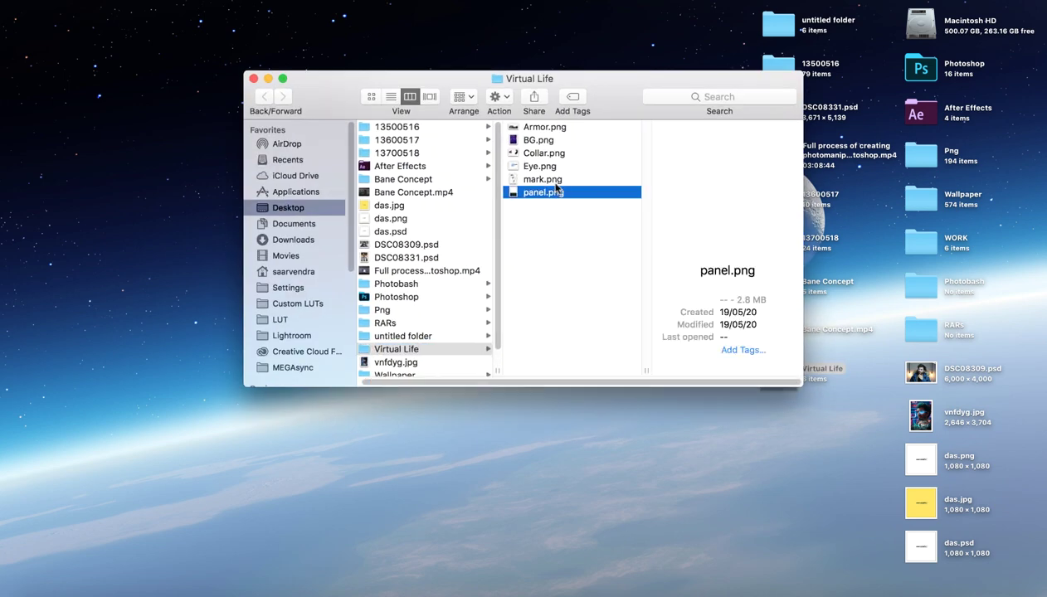
pyautogui.click(547, 183)
pyautogui.click(543, 154)
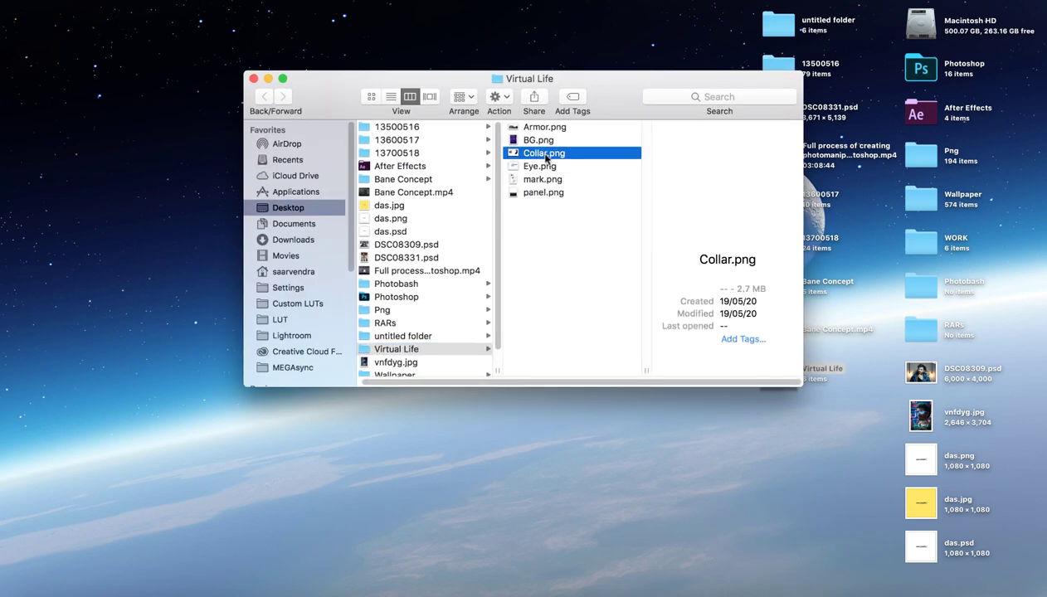
pyautogui.click(538, 140)
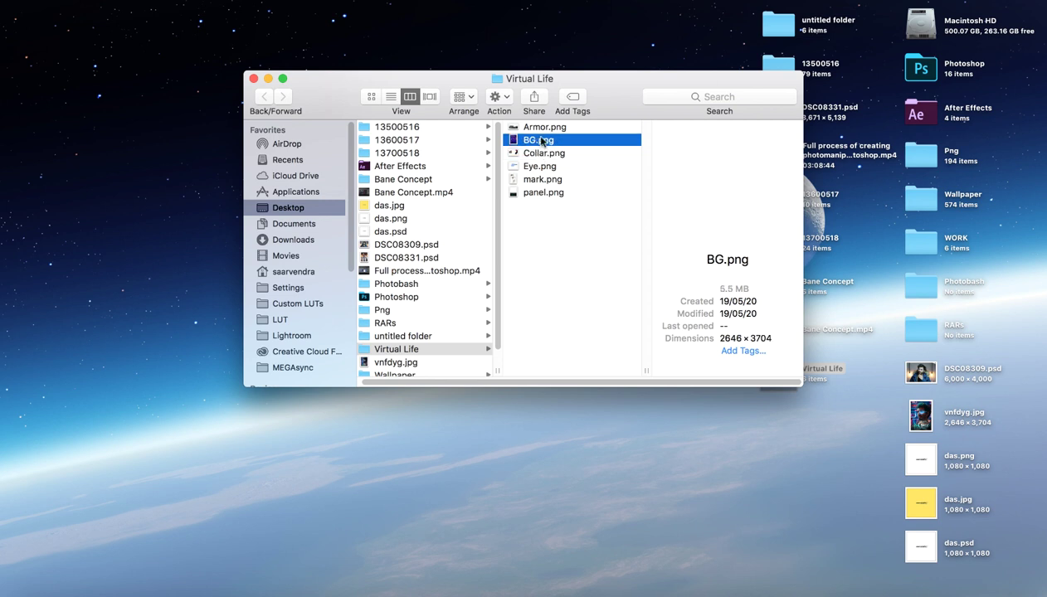
pyautogui.click(536, 128)
pyautogui.click(539, 181)
pyautogui.click(537, 193)
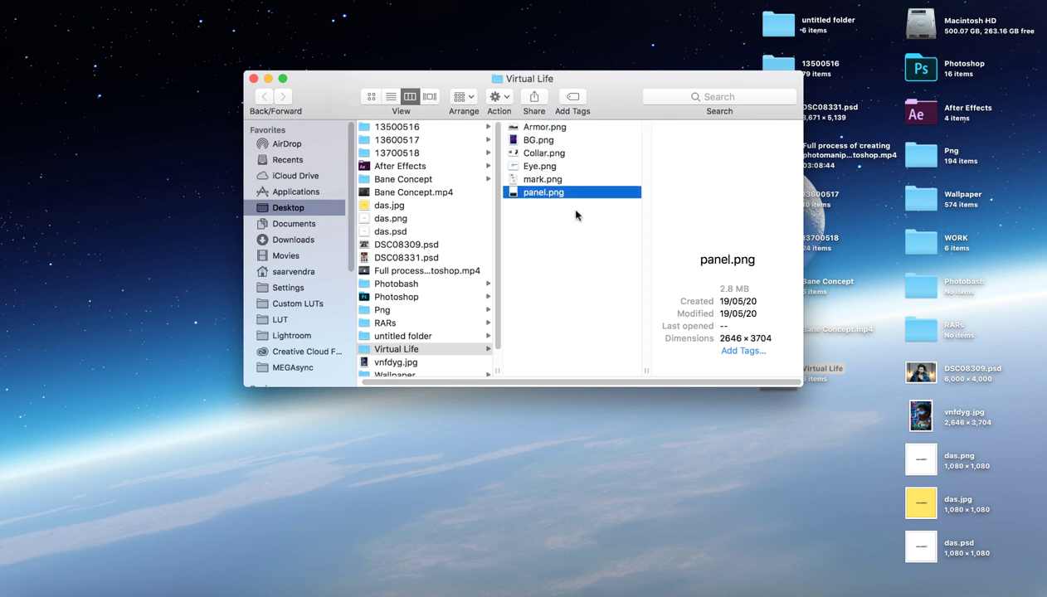
pyautogui.press('super+w')
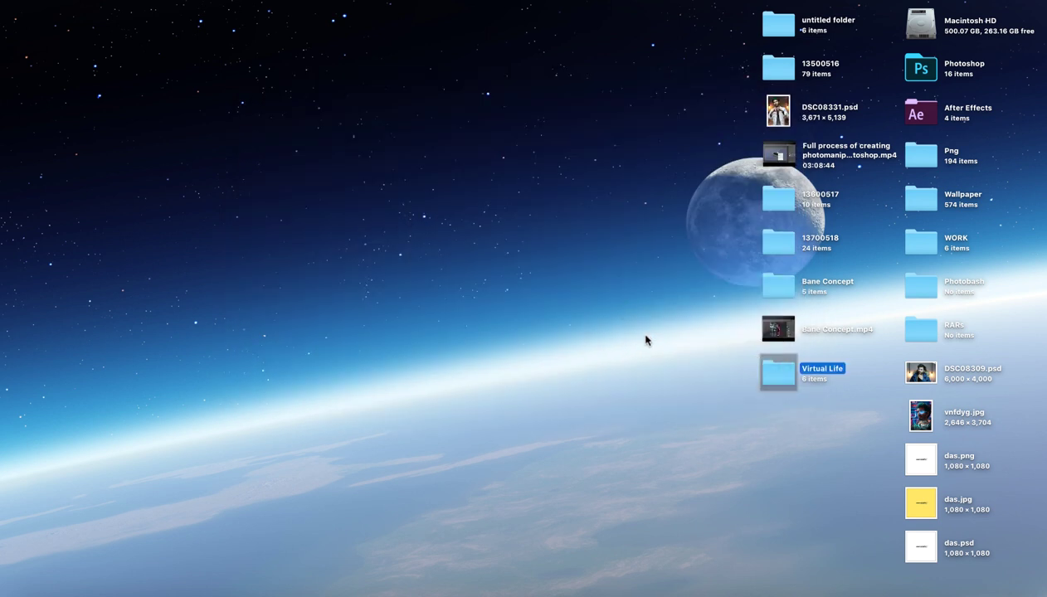
pyautogui.press('super+space')
# - Launch Telegram from Spotlight with 'te' and open the pinned Howtoedit channel
pyautogui.write('te')
pyautogui.press('Return')
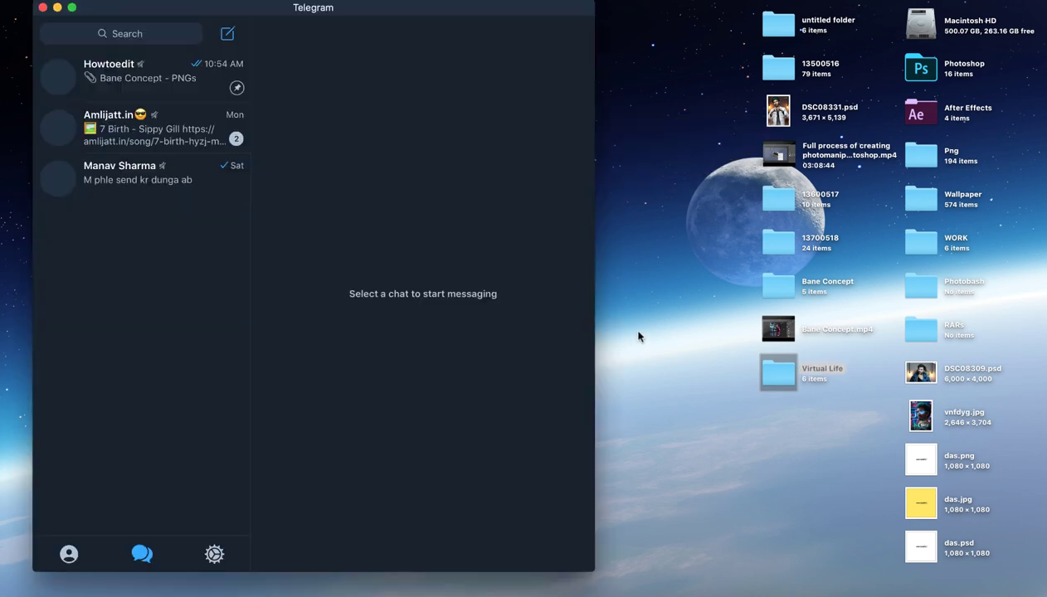
pyautogui.click(712, 8)
pyautogui.click(697, 5)
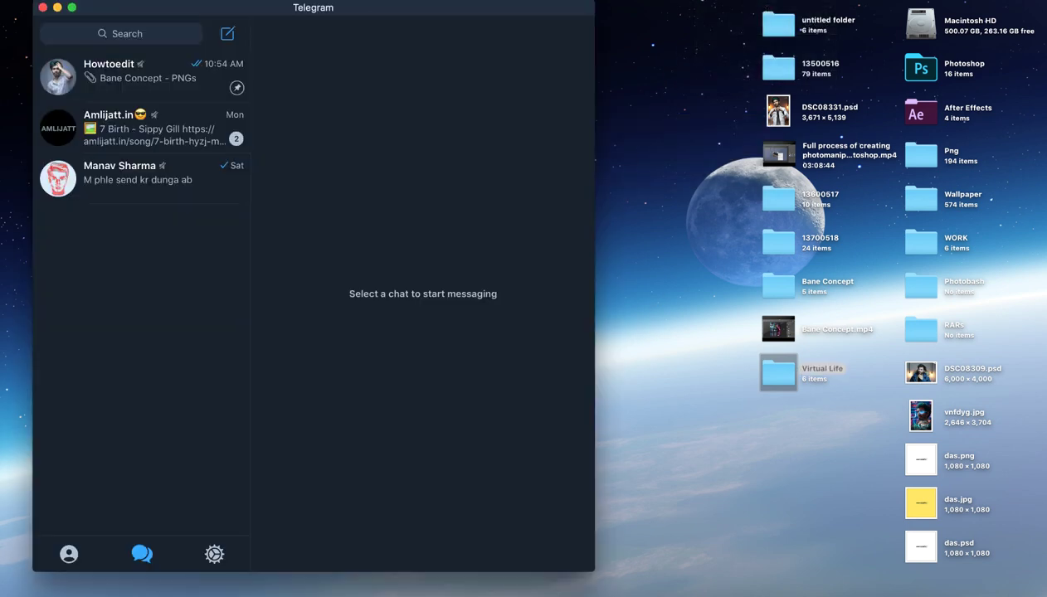
pyautogui.click(697, 5)
pyautogui.click(705, 9)
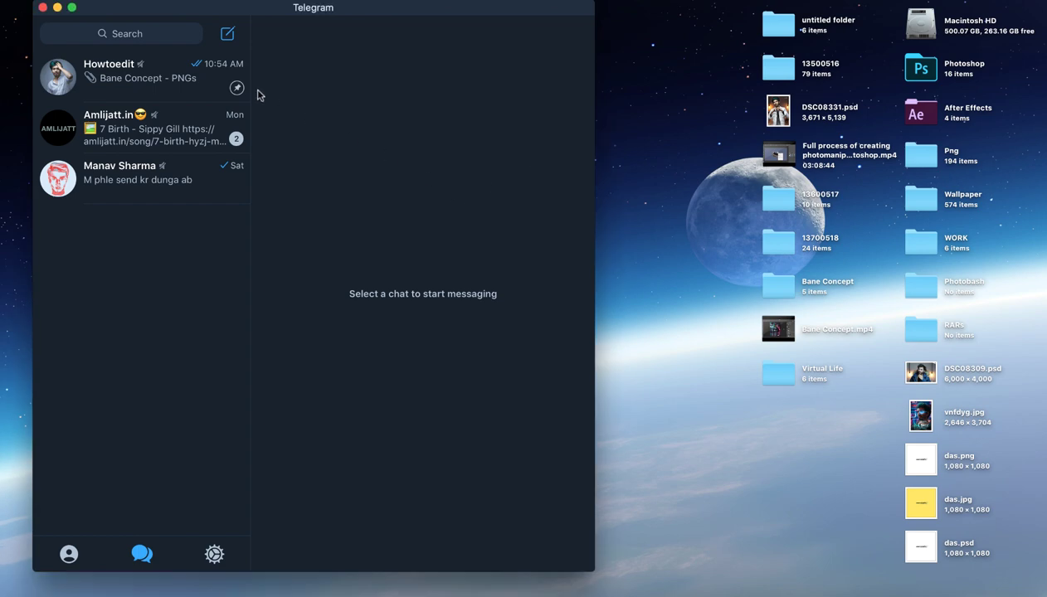
pyautogui.click(183, 83)
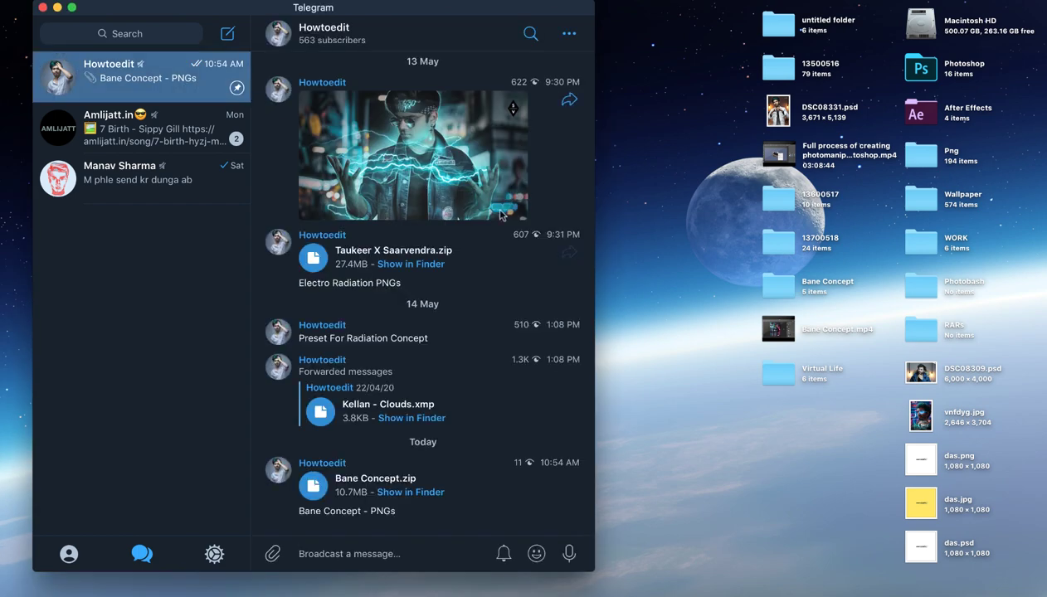
# - Attach FG.png from the Bane Concept folder to the chat
pyautogui.doubleClick(777, 288)
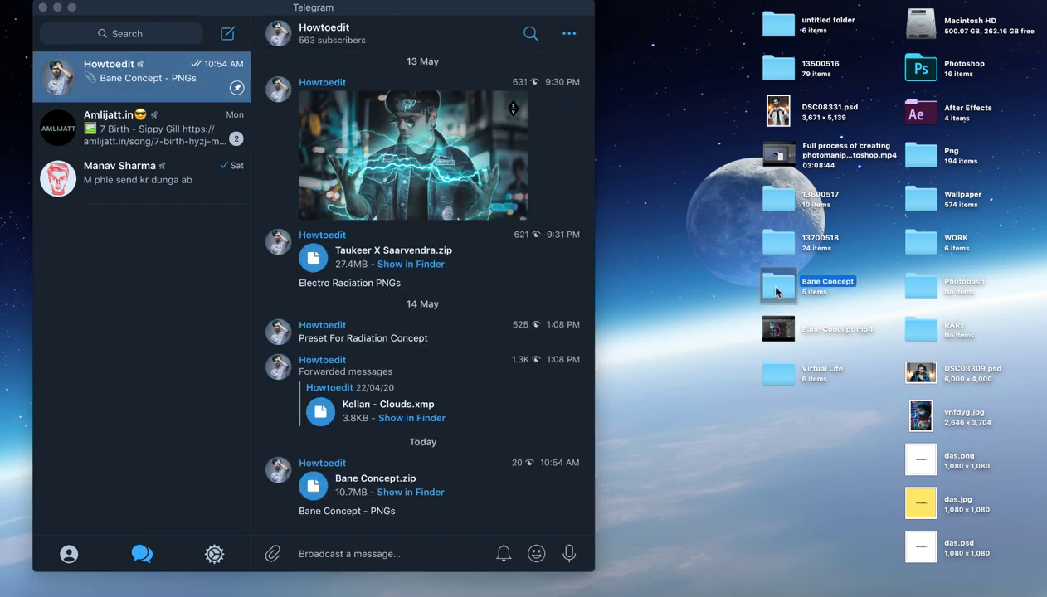
pyautogui.click(506, 190)
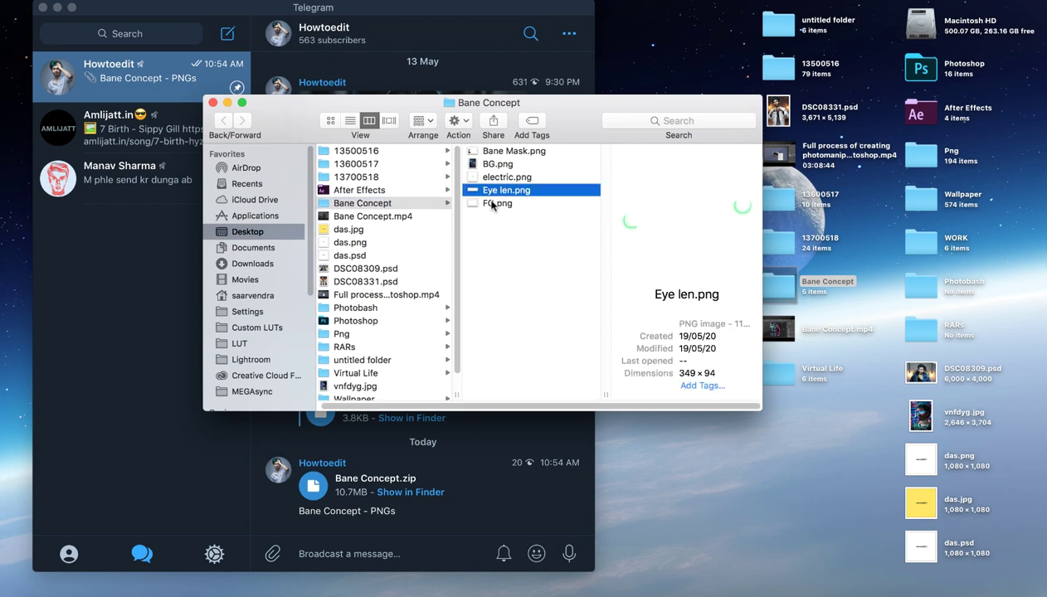
pyautogui.moveTo(497, 204); pyautogui.dragTo(440, 492)
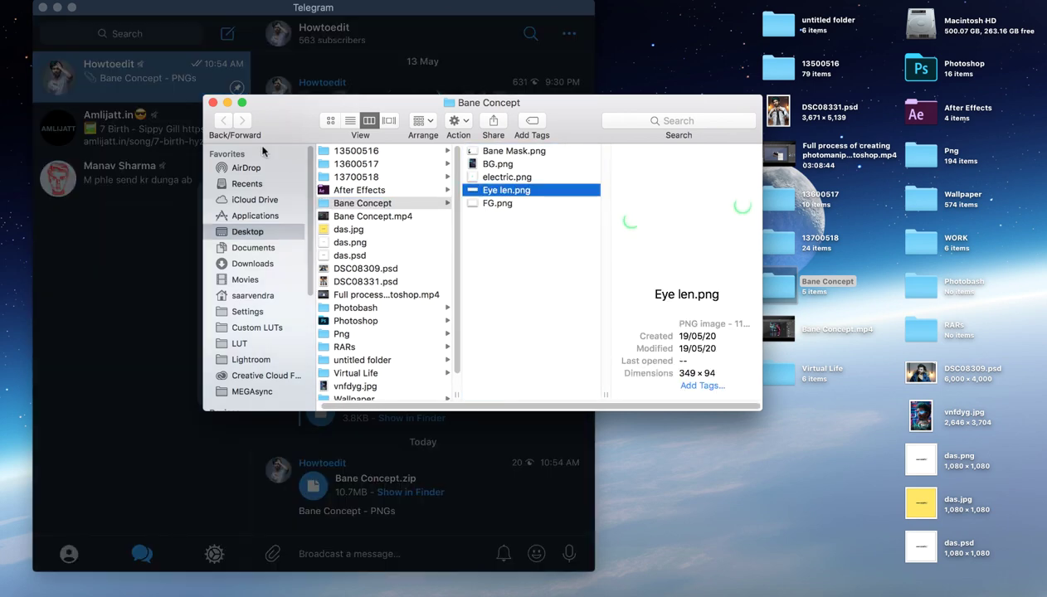
pyautogui.click(213, 103)
# - Send FG.png without compression, captioned 'fog - Bane Concept'
pyautogui.click(379, 355)
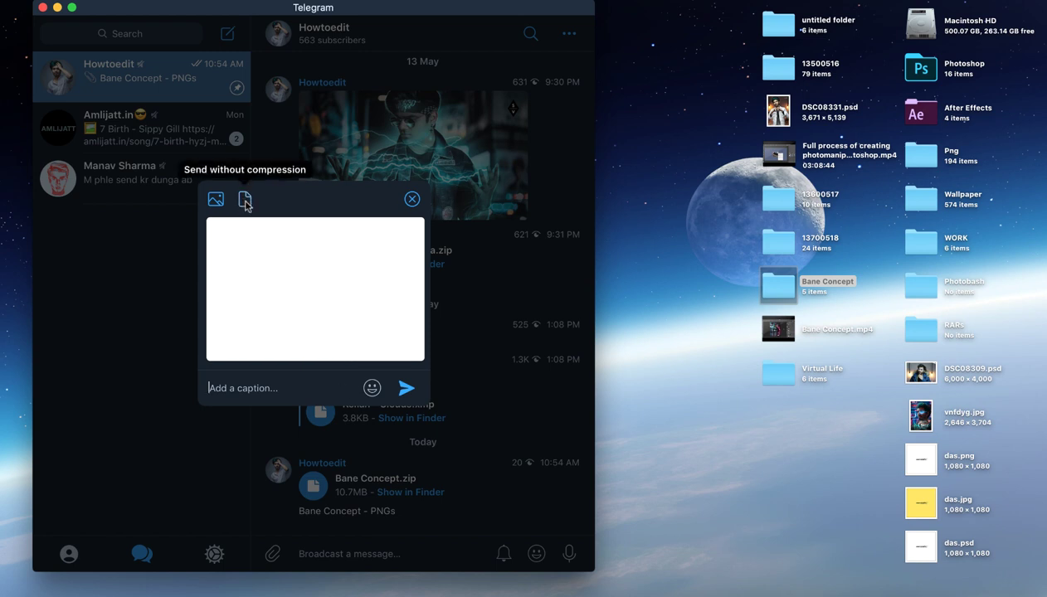
pyautogui.click(245, 200)
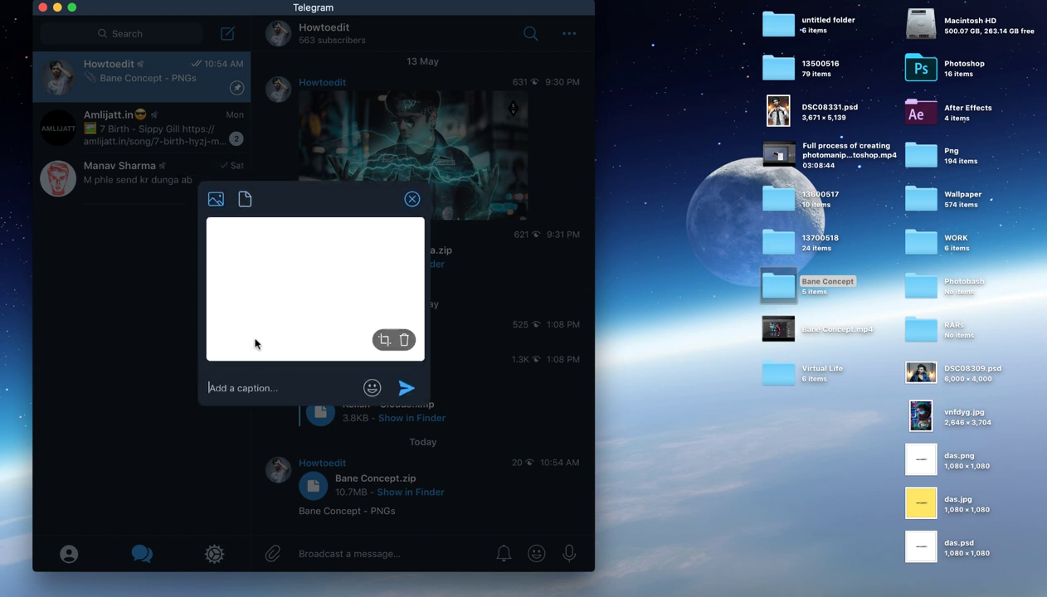
pyautogui.click(243, 202)
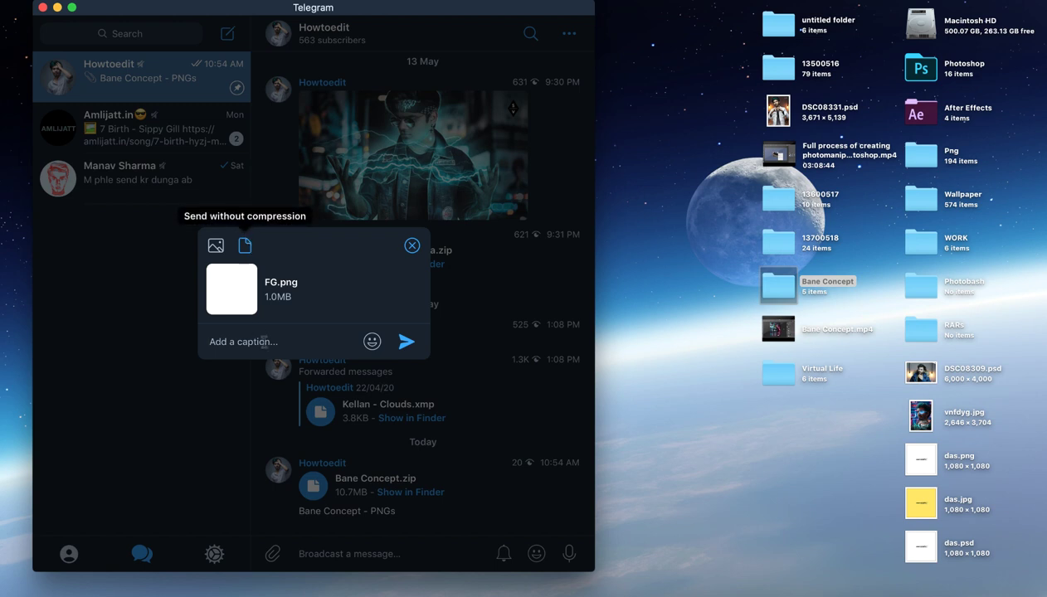
pyautogui.write('fog')
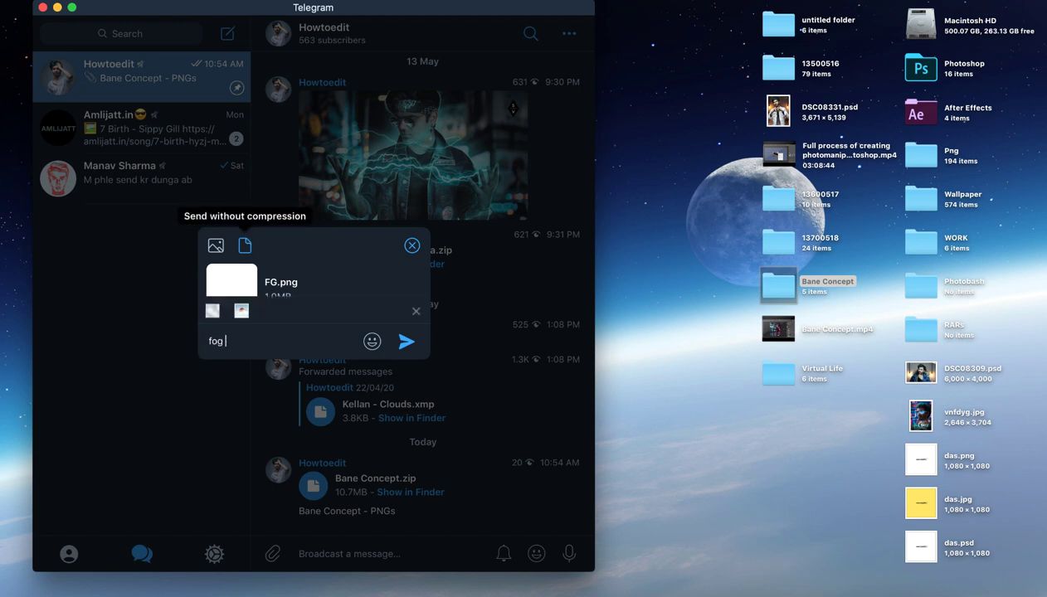
pyautogui.write(' - Bane Concept')
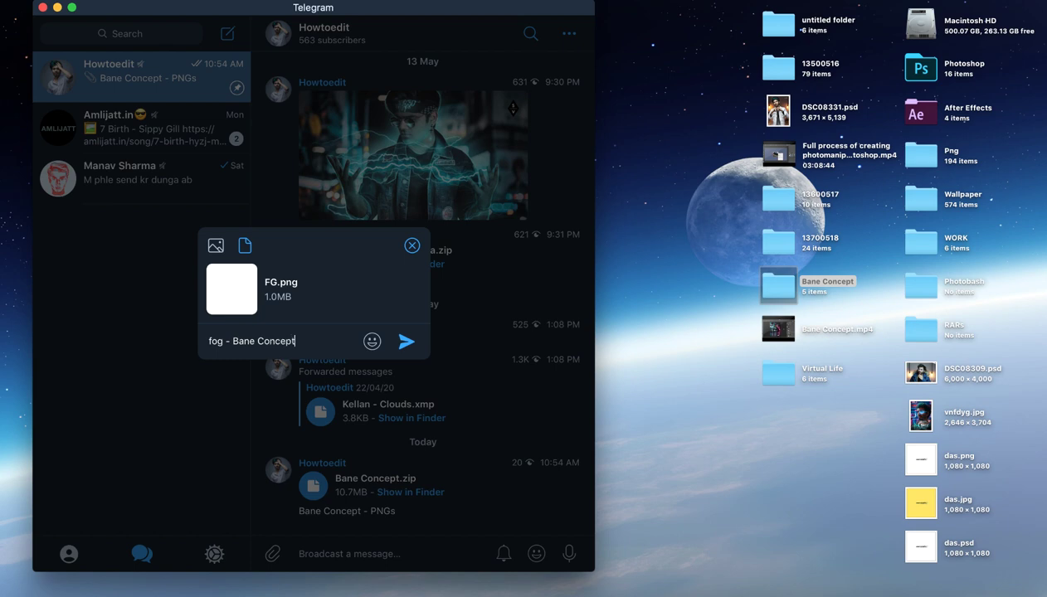
pyautogui.press('Return')
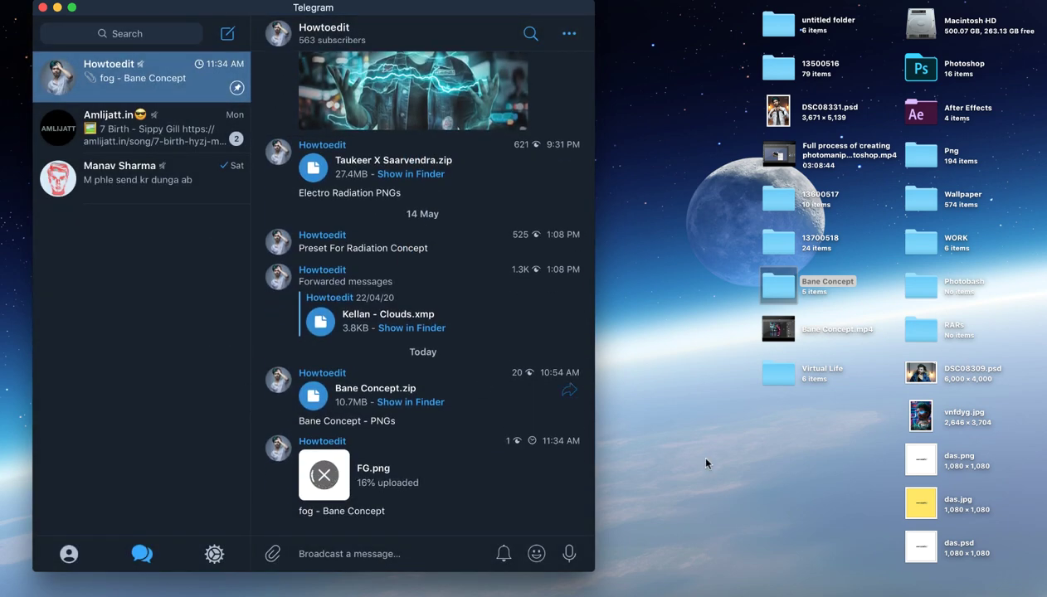
pyautogui.click(779, 374)
# - Rename the folder to 'Virtual Life - Cyberpunk' and send it to the channel as a zip
pyautogui.press('Return')
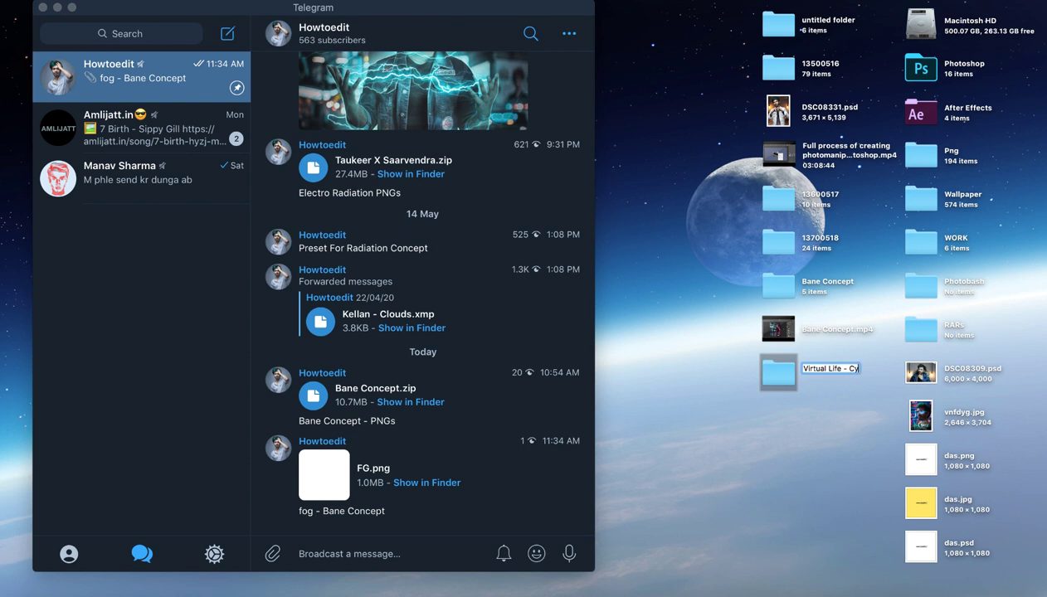
pyautogui.press('Return')
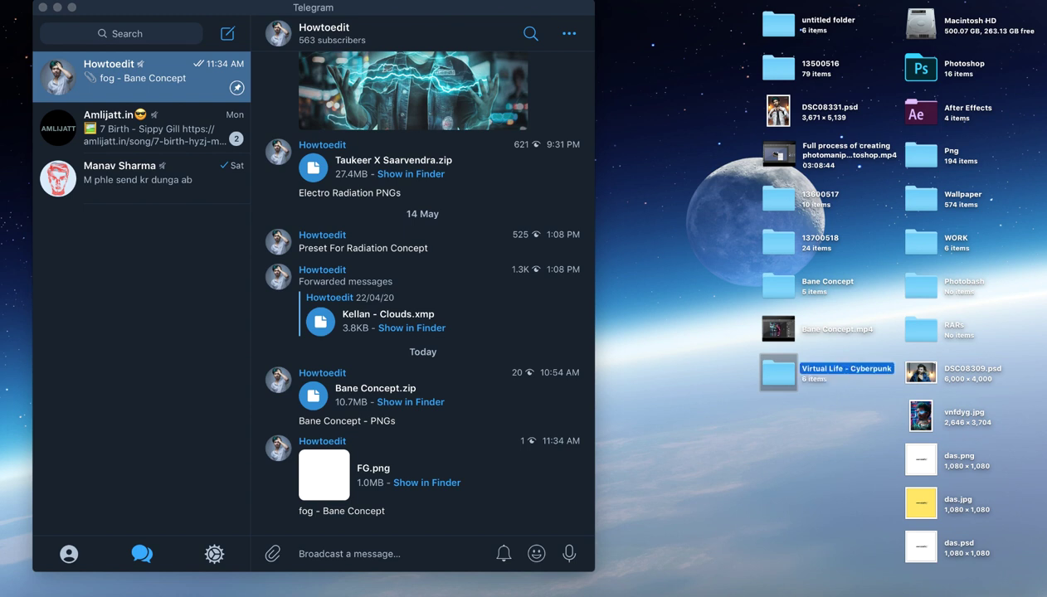
pyautogui.moveTo(775, 375); pyautogui.dragTo(474, 474)
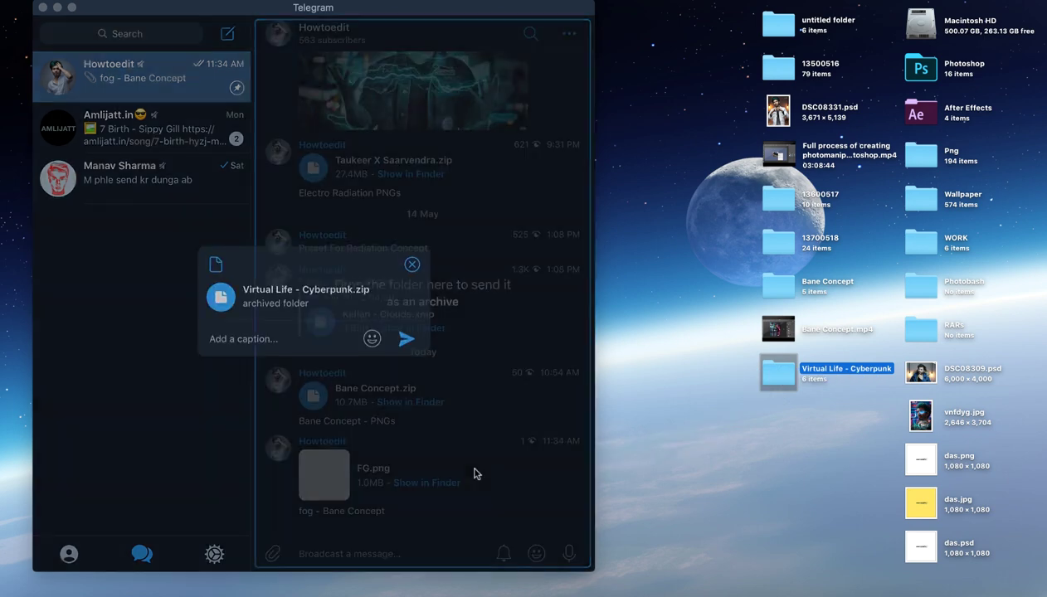
pyautogui.click(406, 330)
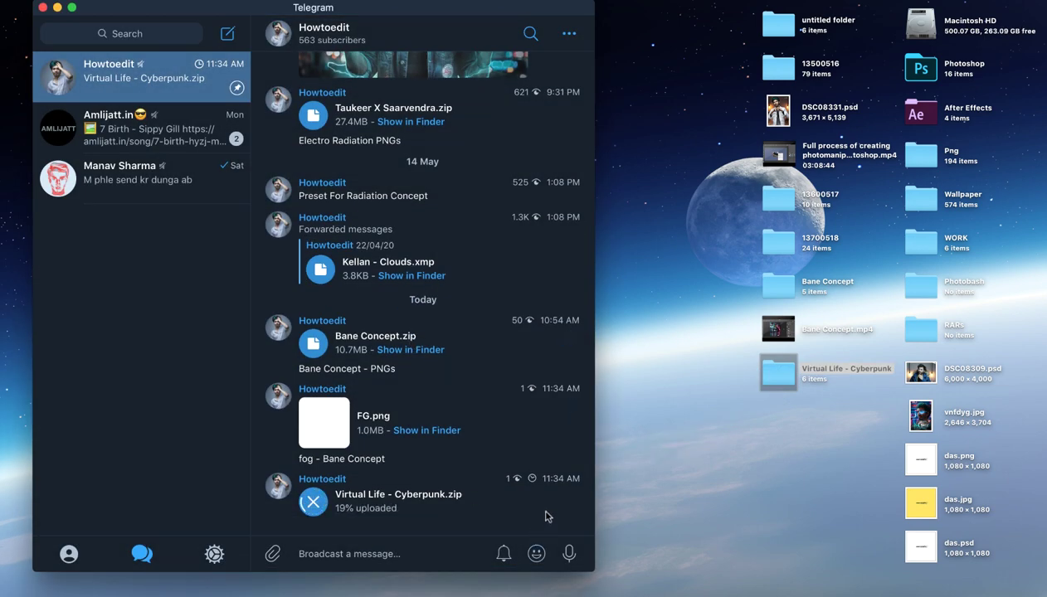
# - Clean up the desktop icons, then Quick Look Eye.png inside Virtual Life - Cyberpunk
pyautogui.rightClick(689, 262)
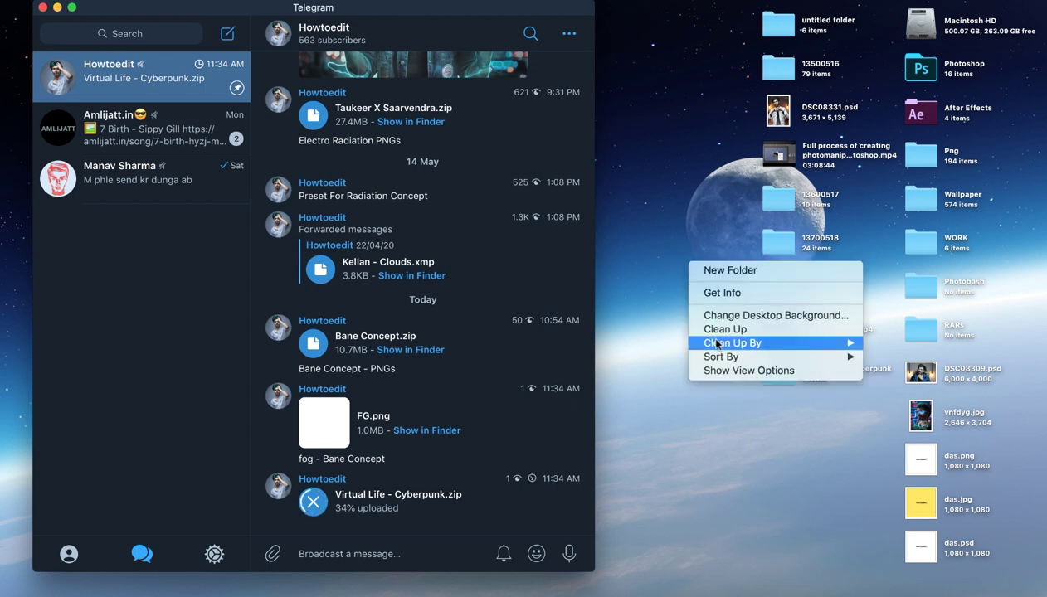
pyautogui.click(720, 330)
pyautogui.doubleClick(767, 371)
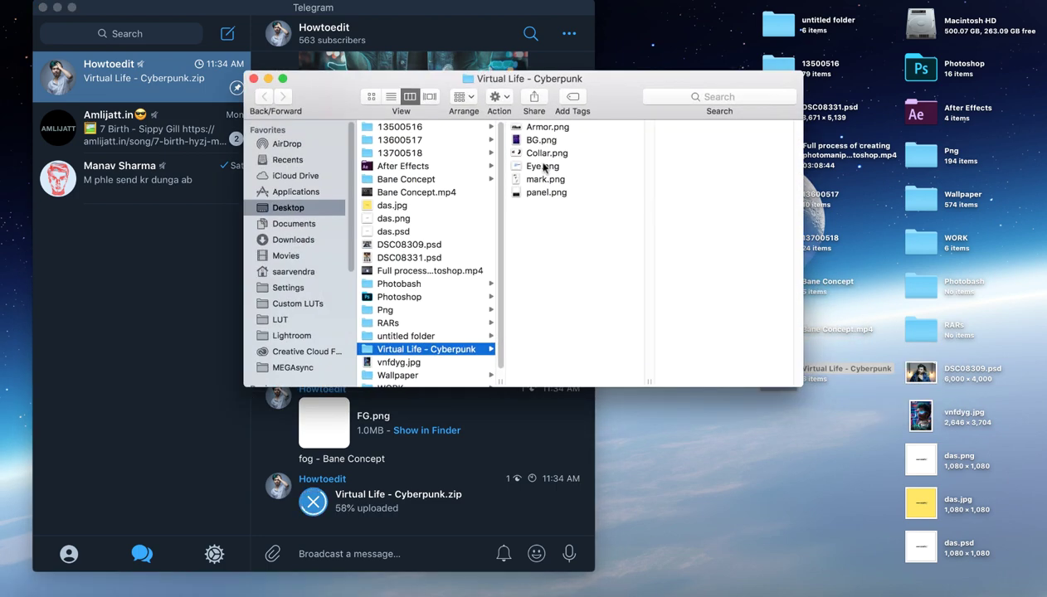
pyautogui.click(541, 153)
pyautogui.click(538, 139)
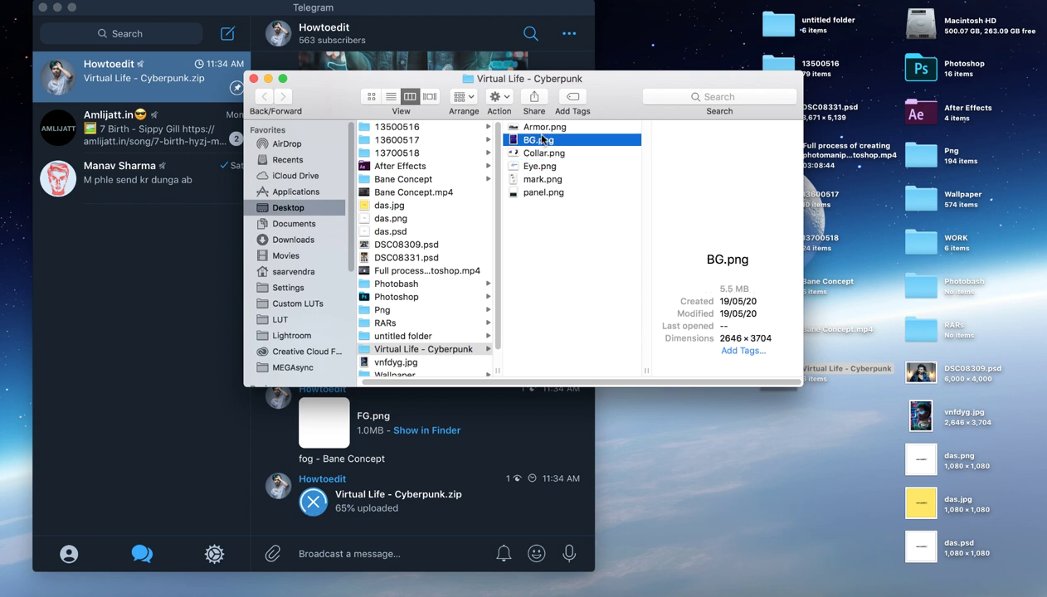
pyautogui.click(541, 180)
pyautogui.click(534, 166)
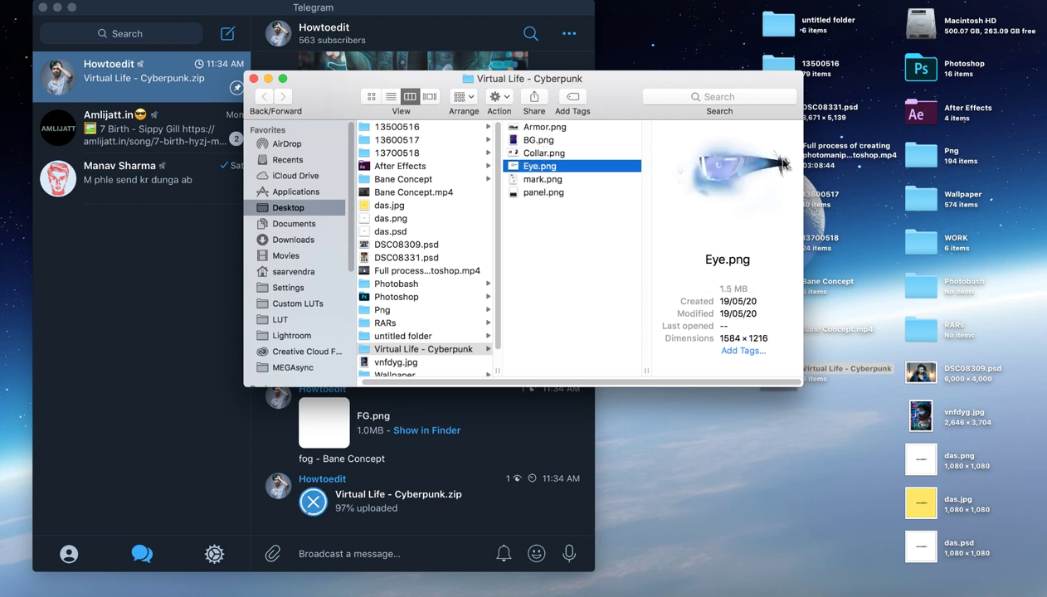
pyautogui.press('space')
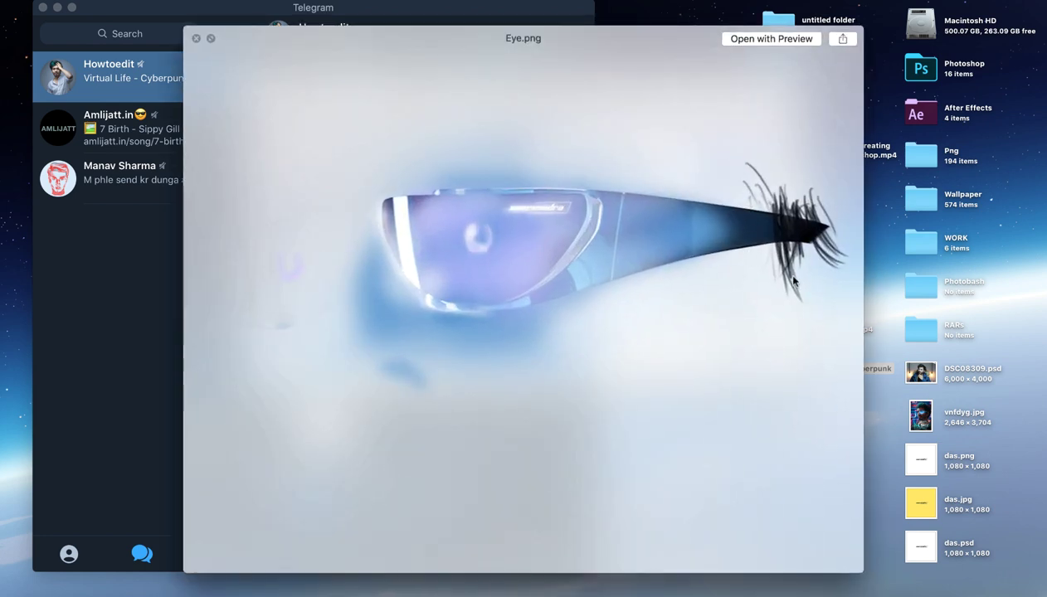